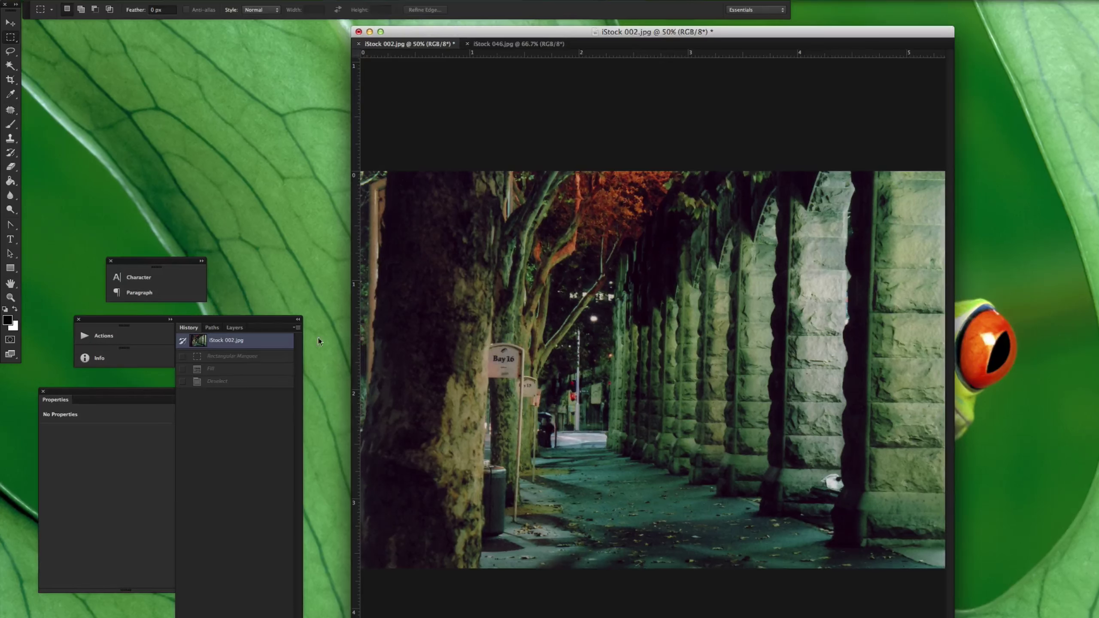
# Step: Show the Layers panel and dock the History/Paths/Layers group beside the Actions and Info panels
pyautogui.click(235, 327)
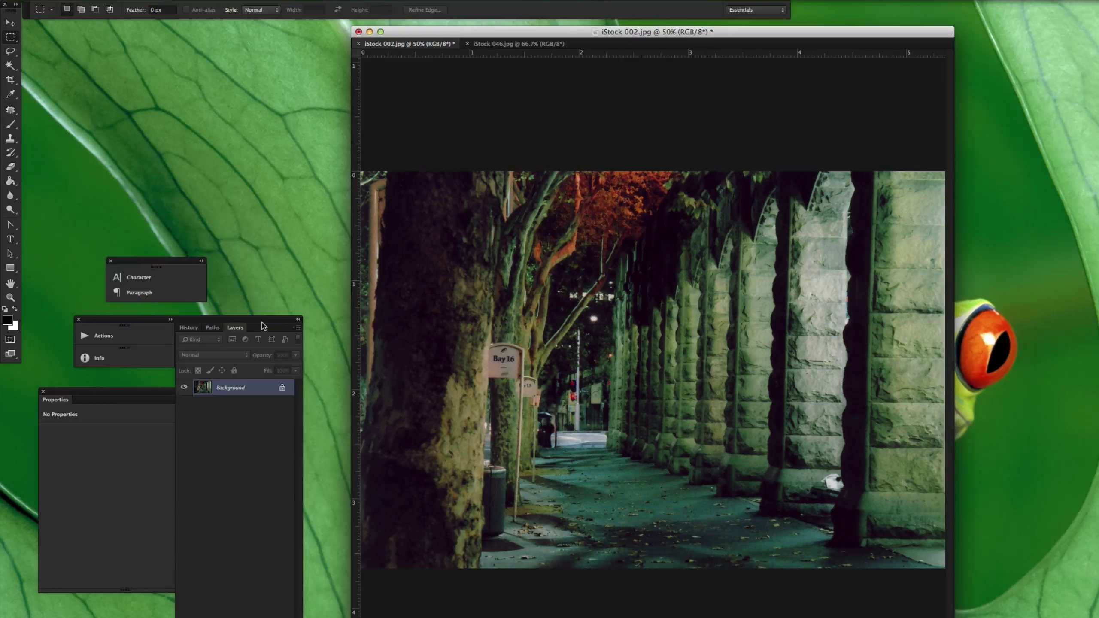
pyautogui.moveTo(263, 325); pyautogui.dragTo(295, 180)
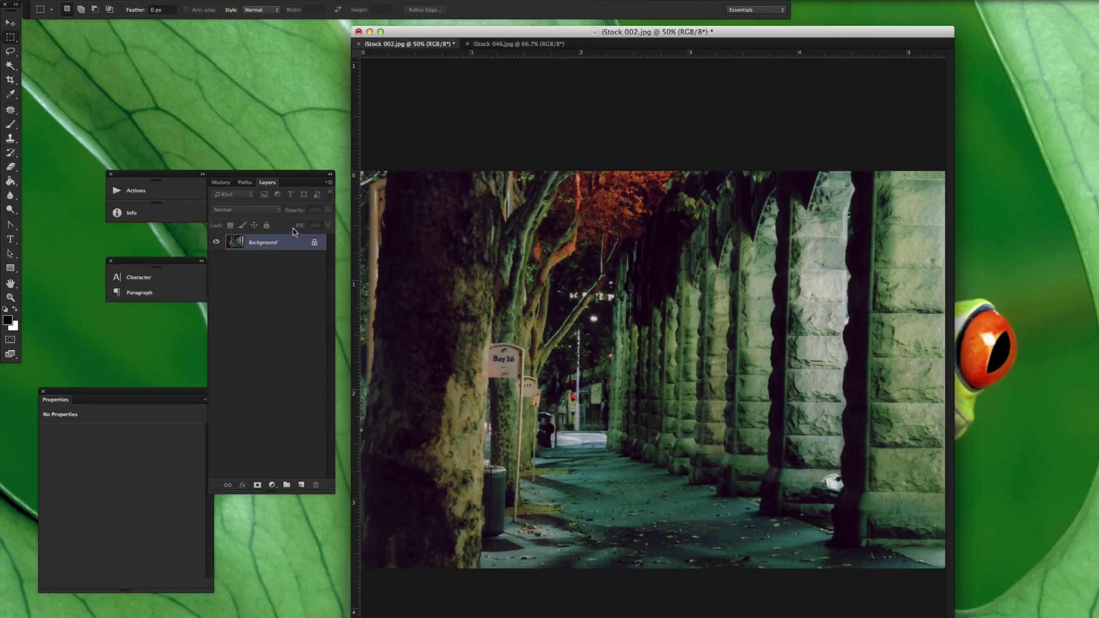
# Step: Draw a rectangular marquee around the Bay 16 sign and fill it with Content-Aware
pyautogui.click(12, 40)
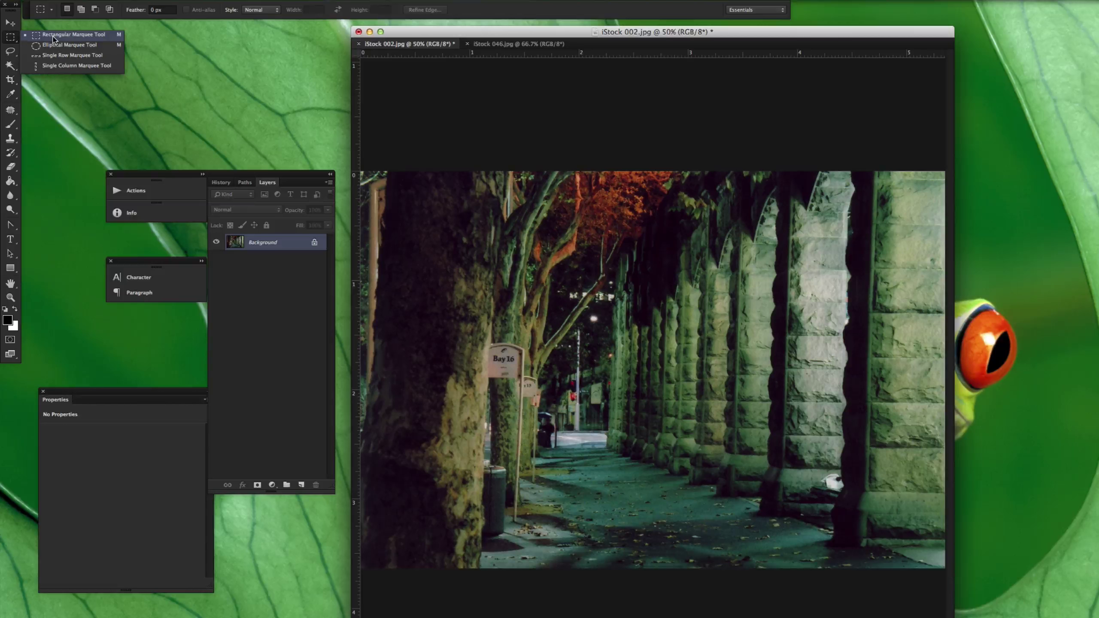
pyautogui.click(53, 38)
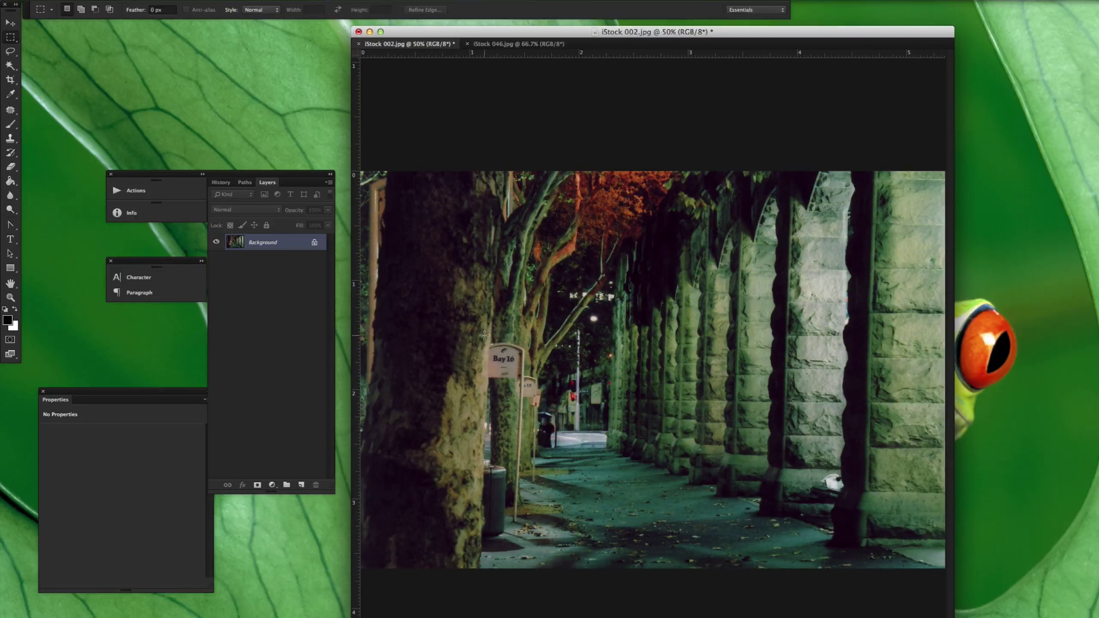
pyautogui.moveTo(483, 338); pyautogui.dragTo(527, 382)
pyautogui.moveTo(527, 383); pyautogui.dragTo(525, 381)
pyautogui.hotkey('shift', 'BackSpace')
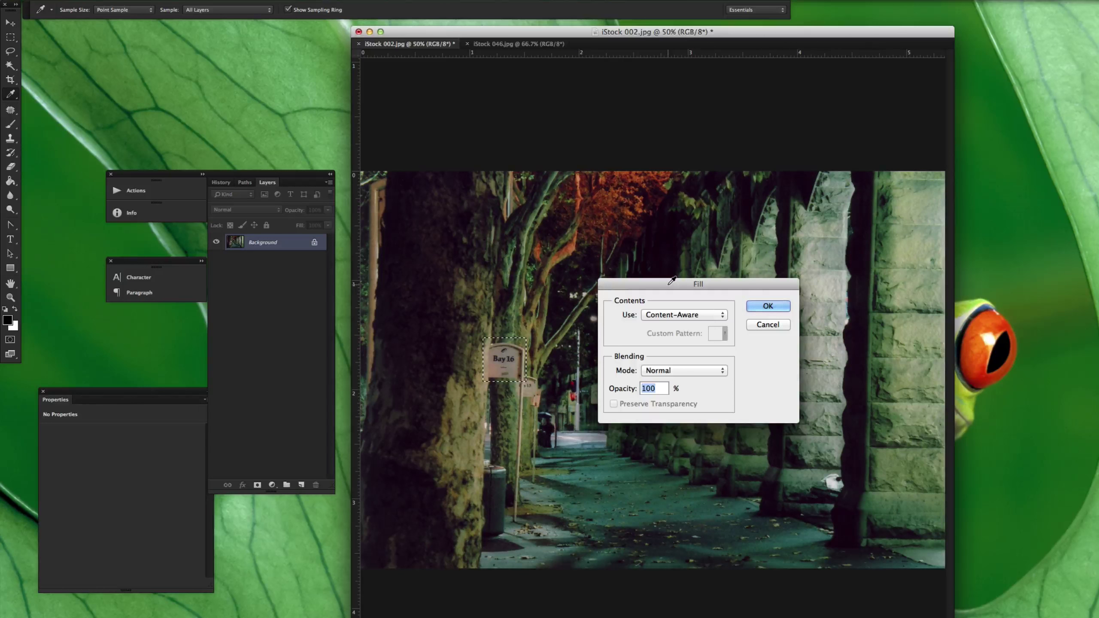
pyautogui.click(705, 316)
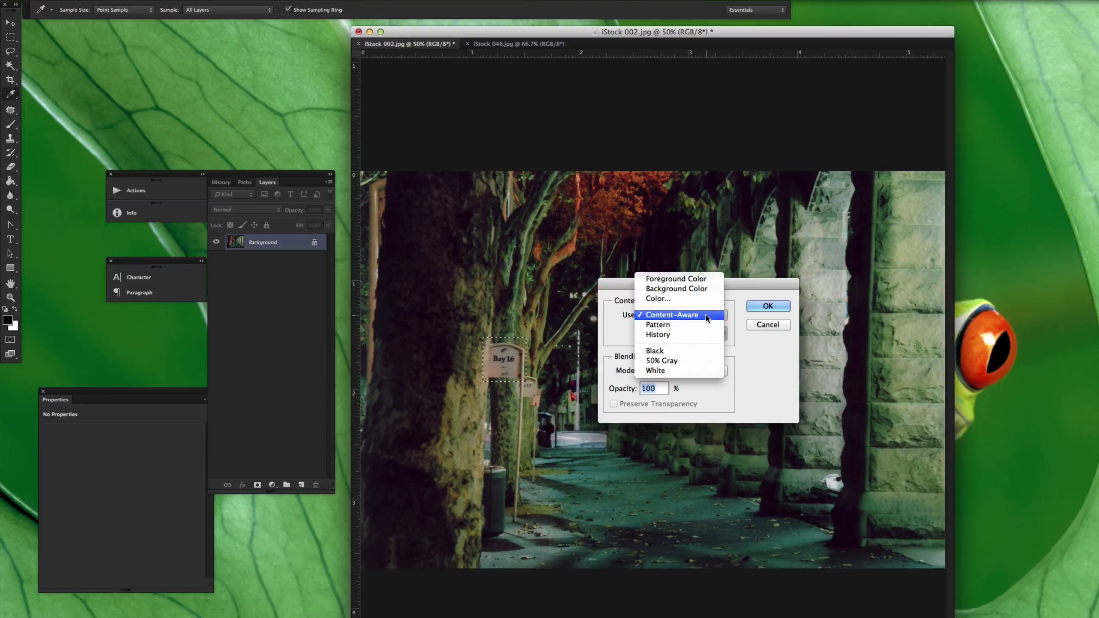
pyautogui.click(678, 318)
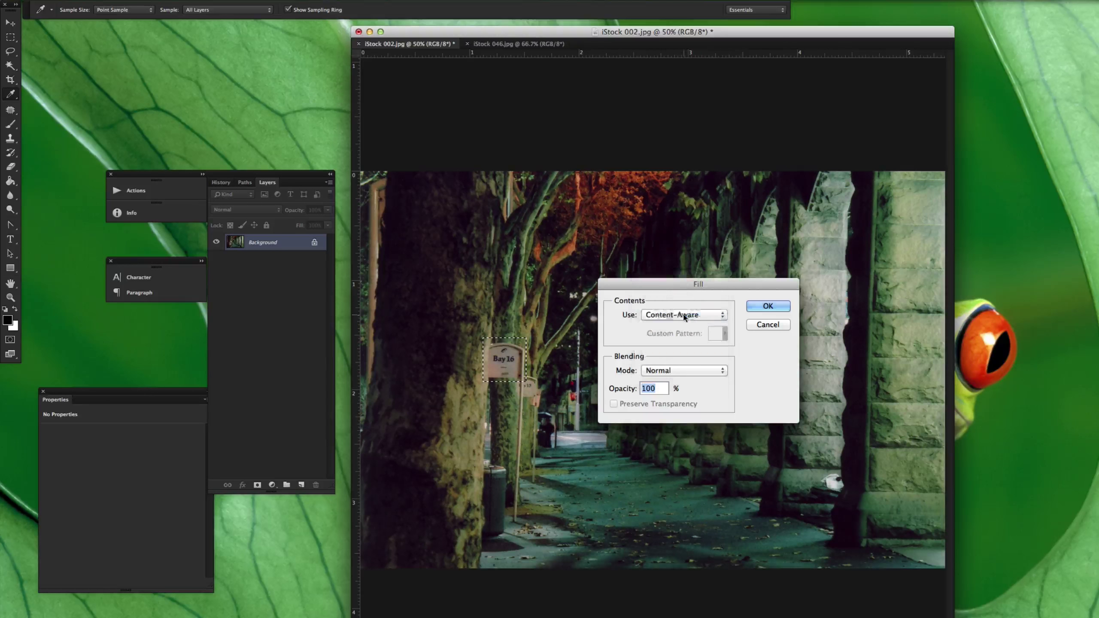
pyautogui.click(765, 305)
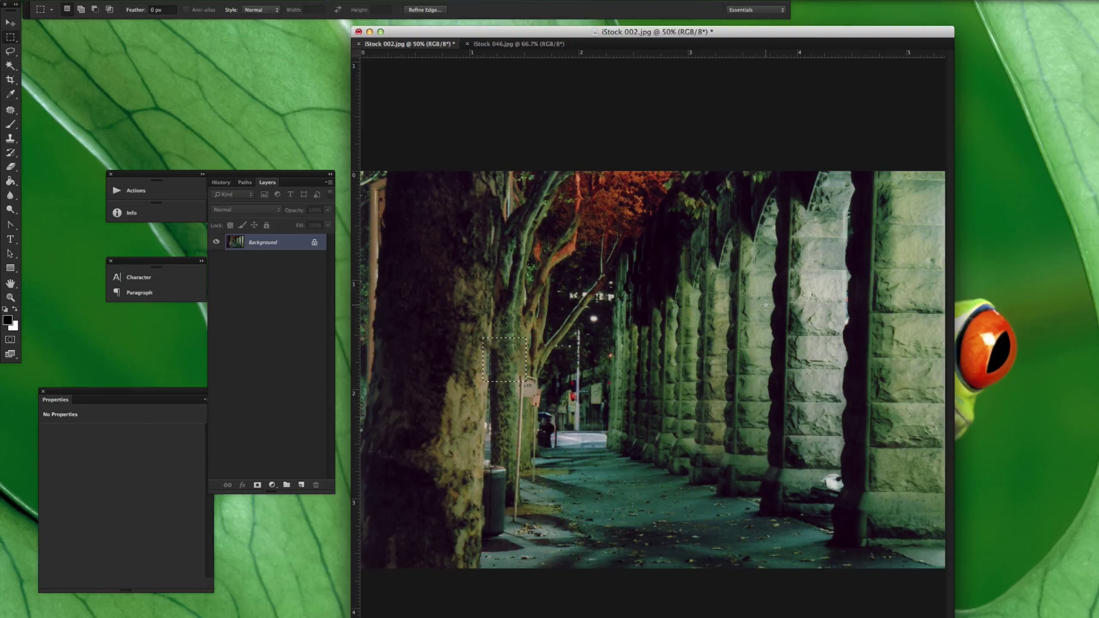
# Step: At 100% zoom, marquee the farther sign on the pole, Content-Aware fill it, and deselect
pyautogui.press('super+d')
pyautogui.press('super+plus')
pyautogui.press('super+plus')
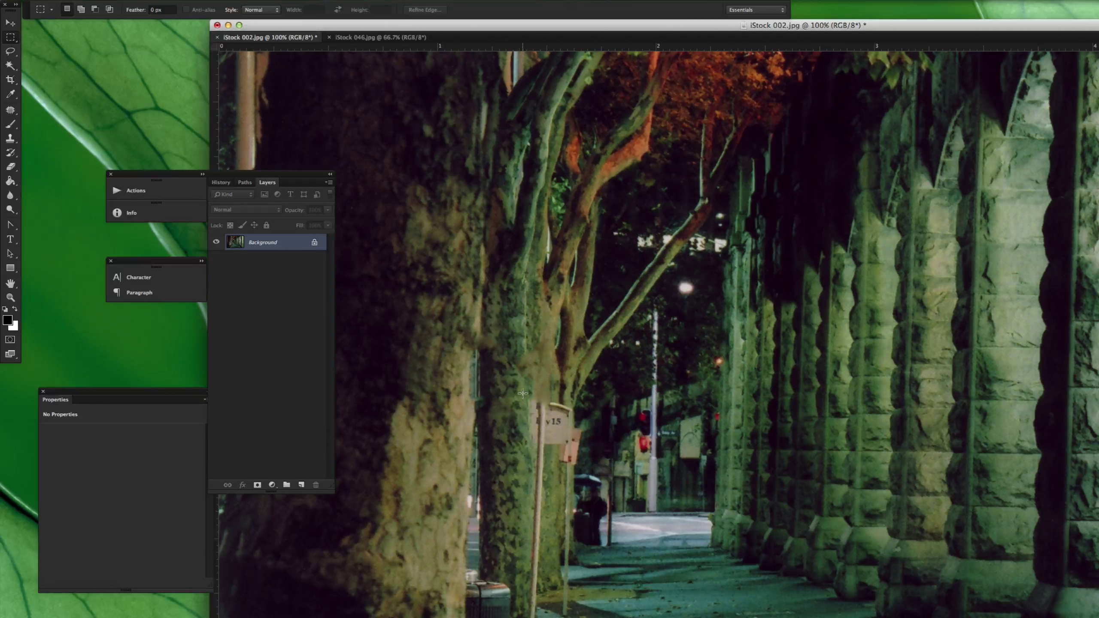
pyautogui.moveTo(523, 393); pyautogui.dragTo(571, 585)
pyautogui.press('BackSpace')
pyautogui.click(750, 306)
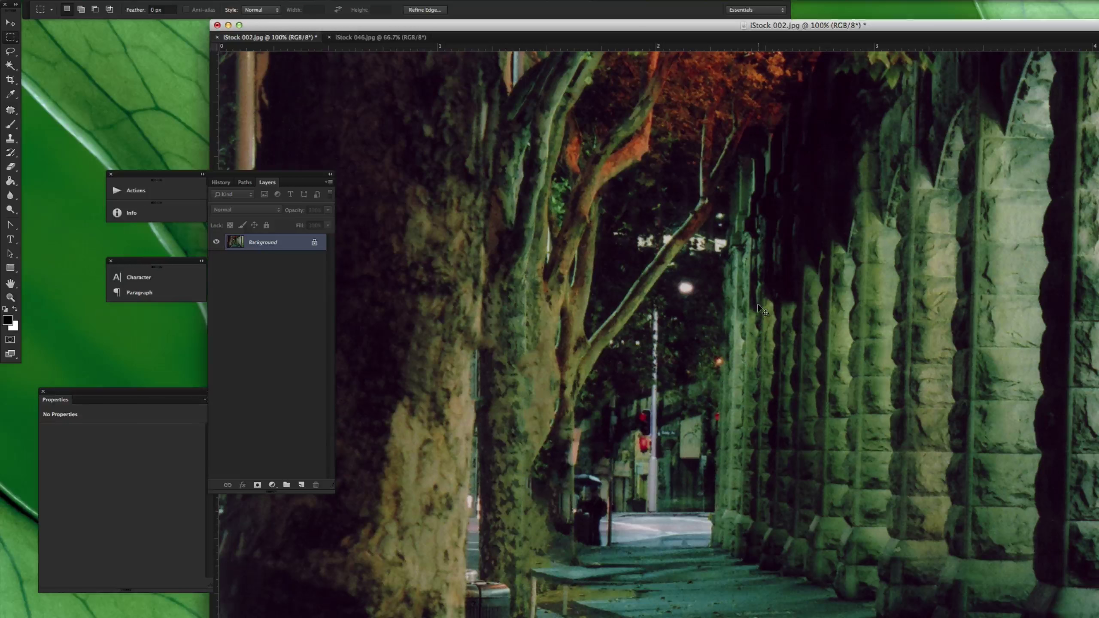
pyautogui.press('super+d')
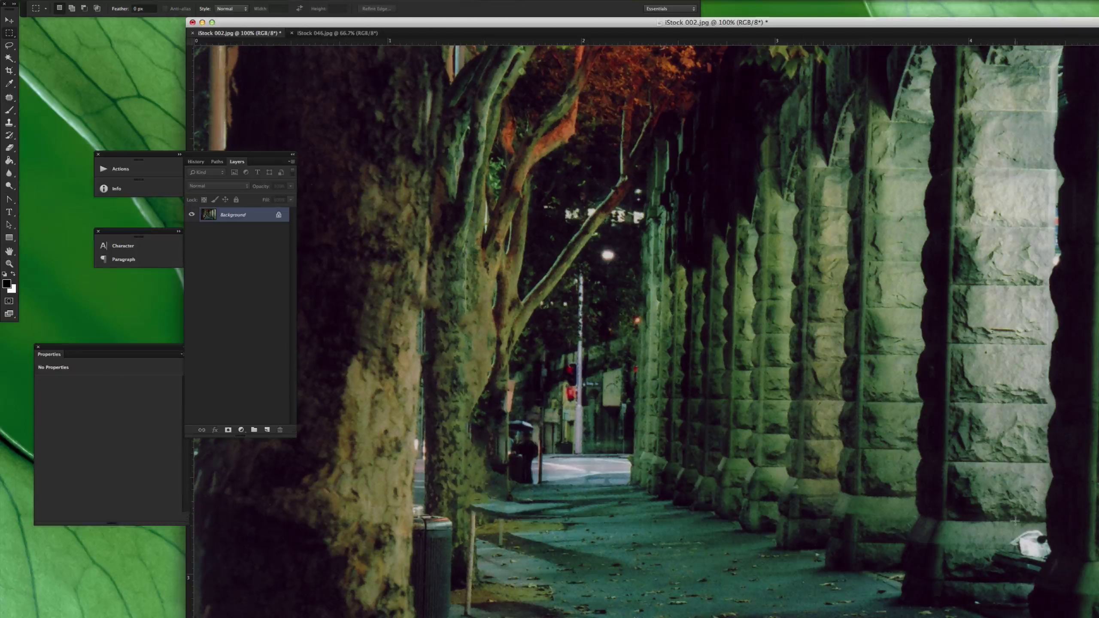
# Step: Marquee the white bag at bottom right, Content-Aware fill it, and deselect
pyautogui.moveTo(1003, 520); pyautogui.dragTo(1066, 568)
pyautogui.click(1005, 521)
pyautogui.moveTo(1006, 521); pyautogui.dragTo(1054, 564)
pyautogui.hotkey('shift', 'BackSpace')
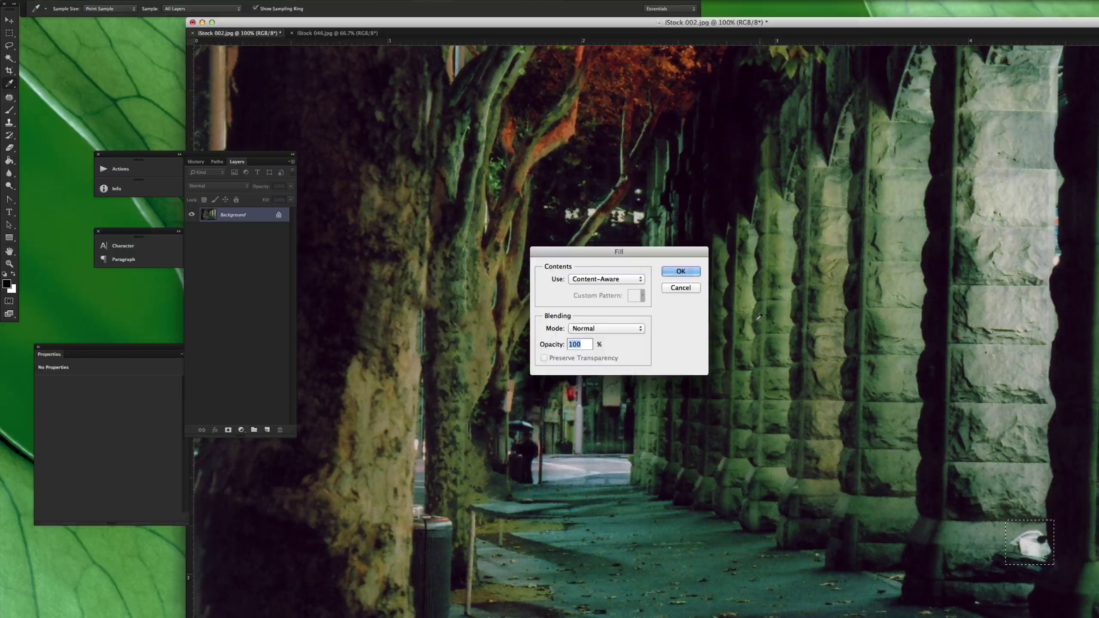
pyautogui.click(682, 271)
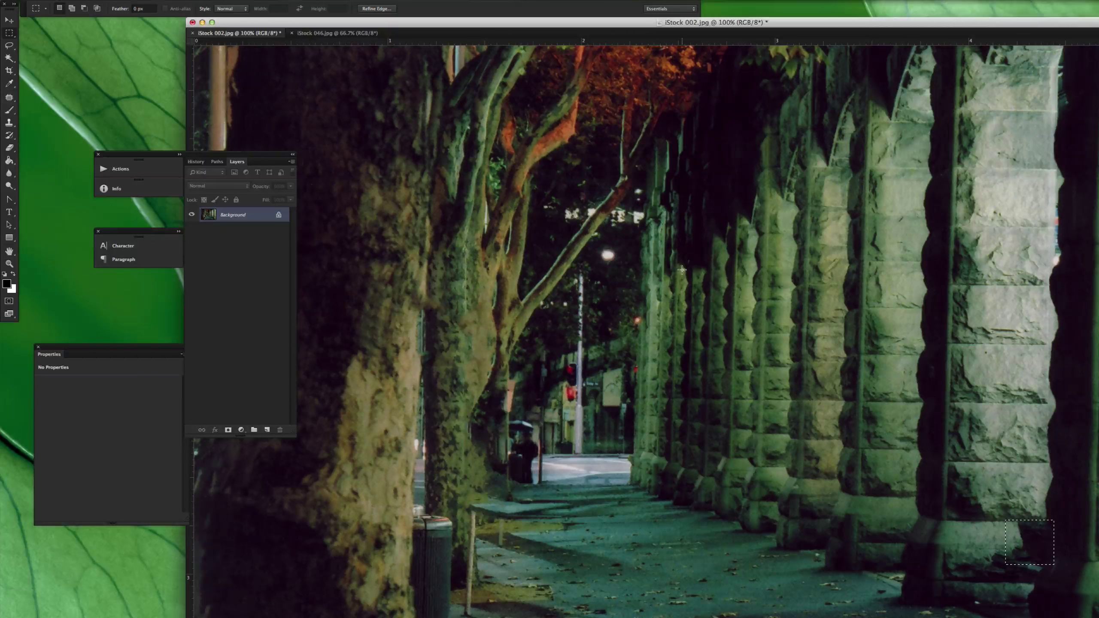
pyautogui.click(932, 391)
# Step: Revert to the iStock 002.jpg snapshot in History and select the Spot Healing Brush Tool
pyautogui.click(195, 162)
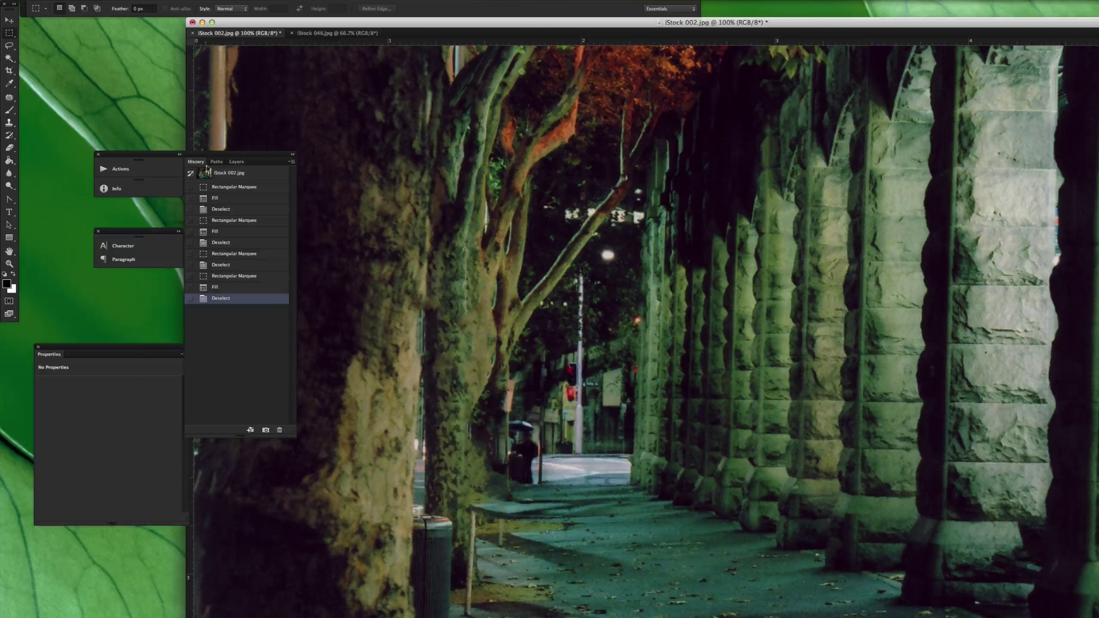
pyautogui.click(221, 174)
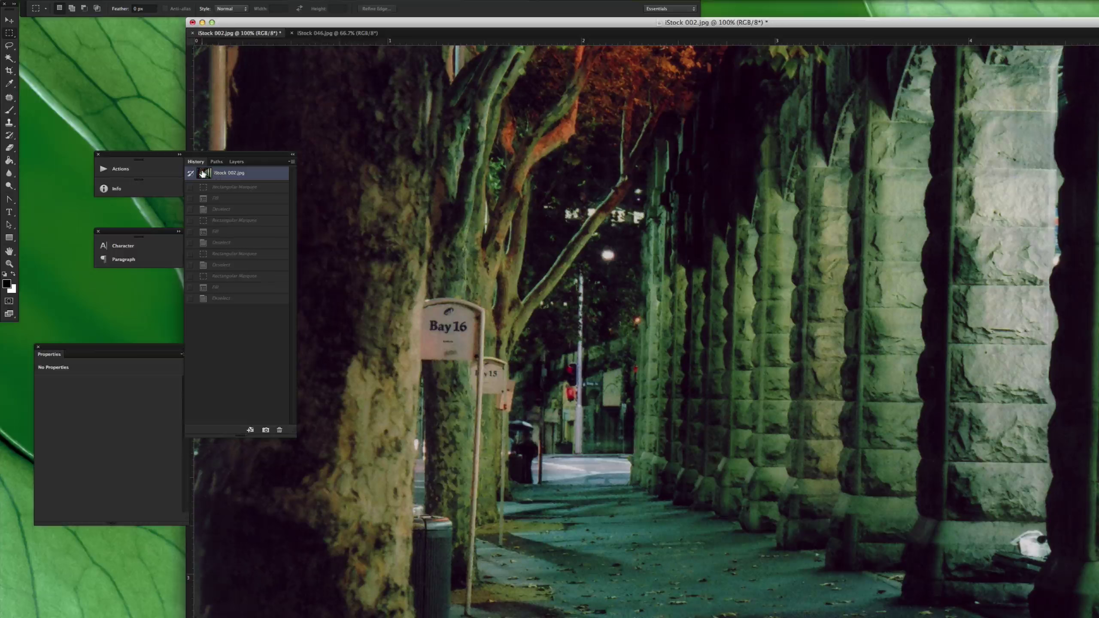
pyautogui.click(10, 98)
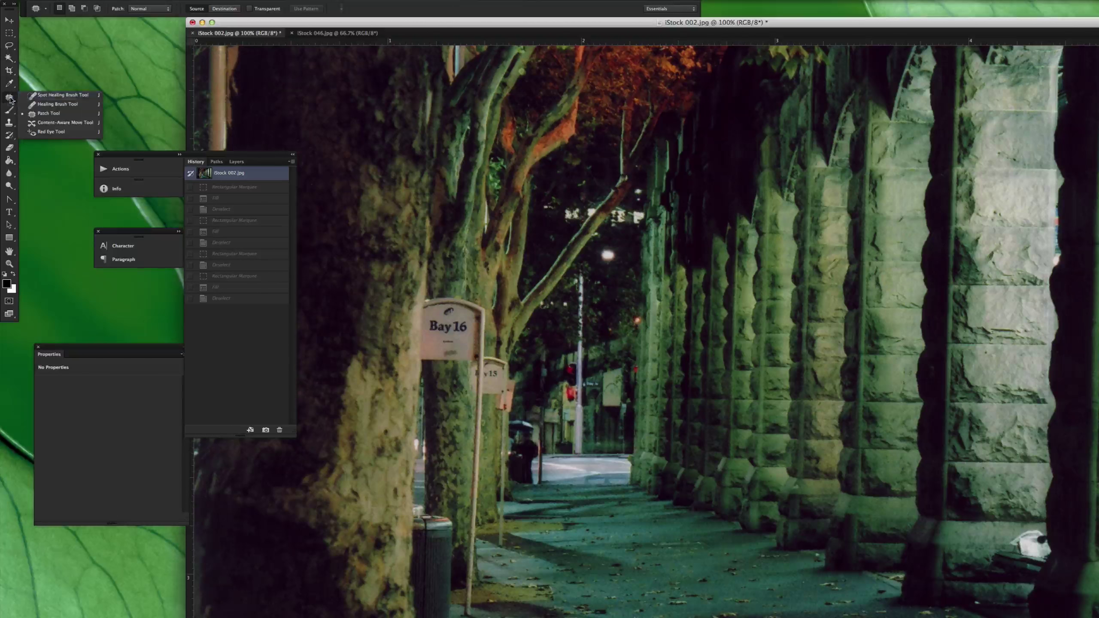
pyautogui.click(61, 98)
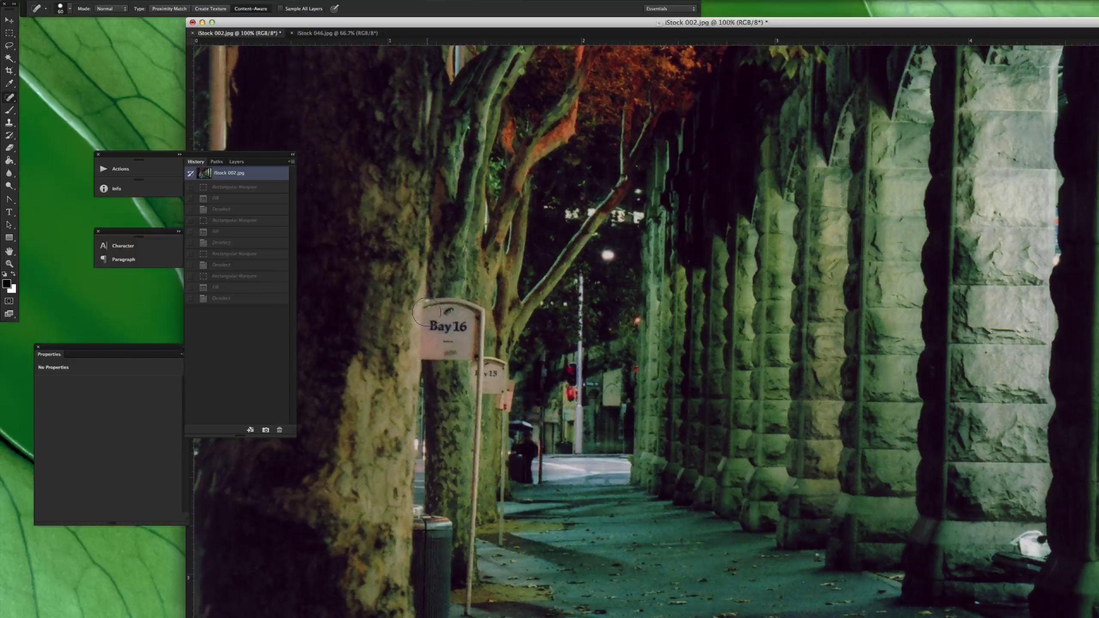
# Step: Spot-heal away the Bay 16 sign, its pole and the farther sign, with brush size 25
pyautogui.moveTo(427, 311)
pyautogui.mouseDown()
pyautogui.moveTo(473, 321)
pyautogui.moveTo(430, 342)
pyautogui.moveTo(471, 343)
pyautogui.moveTo(455, 354)
pyautogui.moveTo(423, 346)
pyautogui.moveTo(476, 349)
pyautogui.mouseUp()
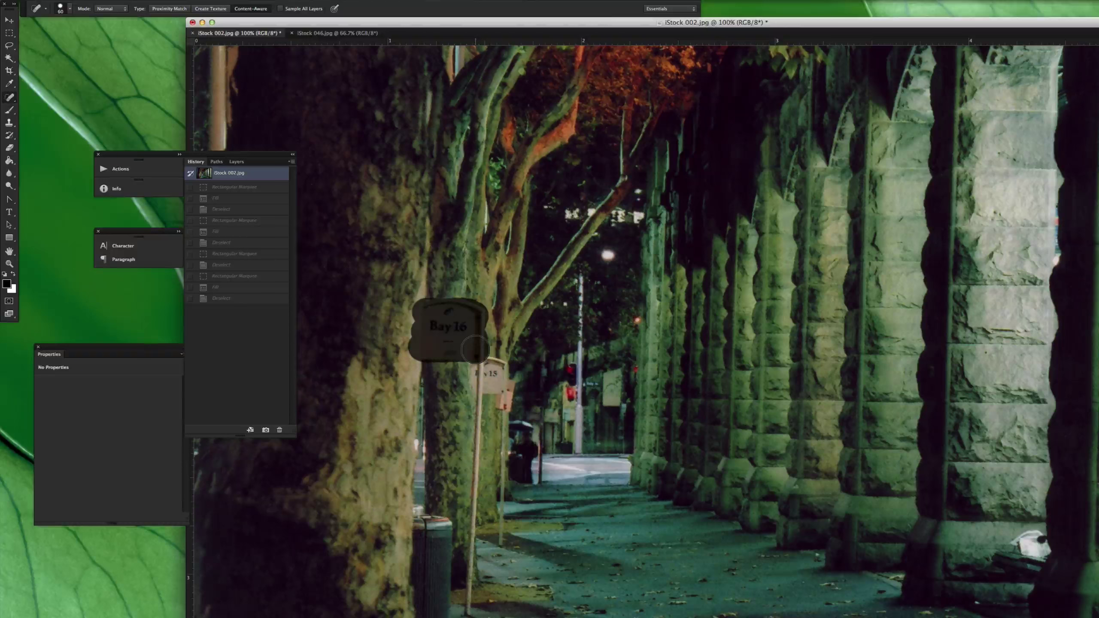
pyautogui.moveTo(475, 350); pyautogui.dragTo(456, 352)
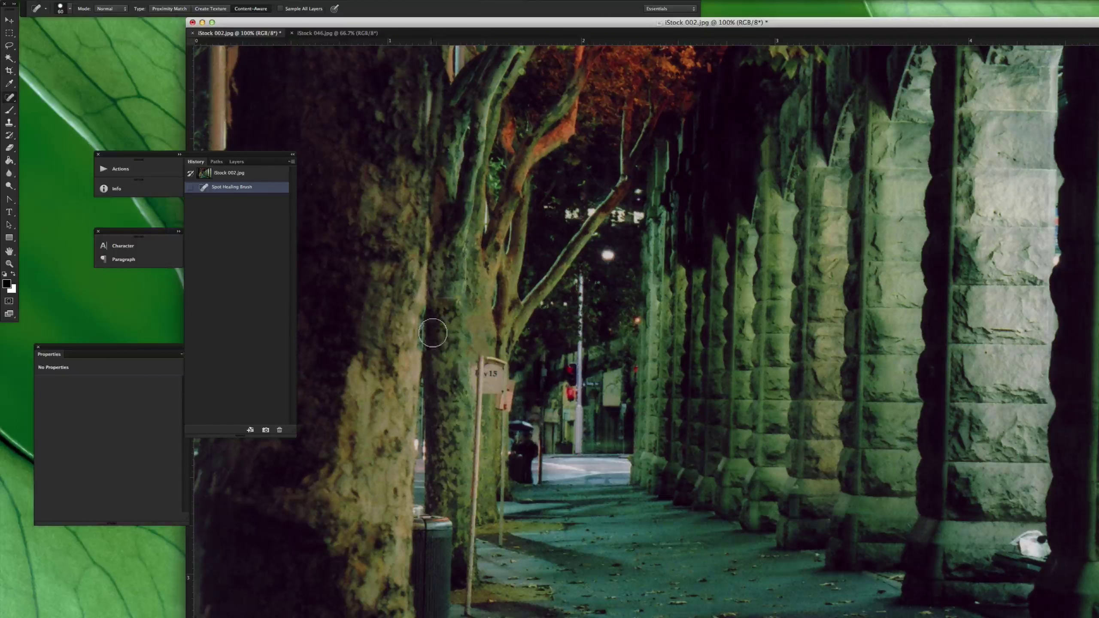
pyautogui.click(478, 357)
pyautogui.moveTo(478, 356)
pyautogui.mouseDown()
pyautogui.moveTo(476, 380)
pyautogui.moveTo(493, 390)
pyautogui.moveTo(498, 372)
pyautogui.moveTo(479, 398)
pyautogui.moveTo(473, 511)
pyautogui.mouseUp()
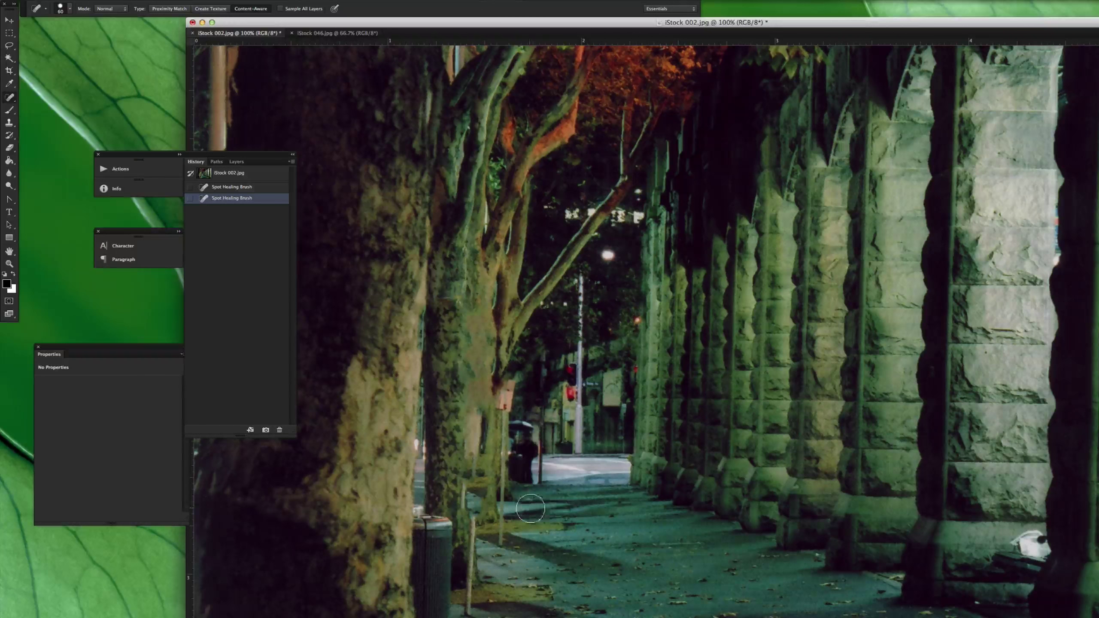
pyautogui.press('super+z')
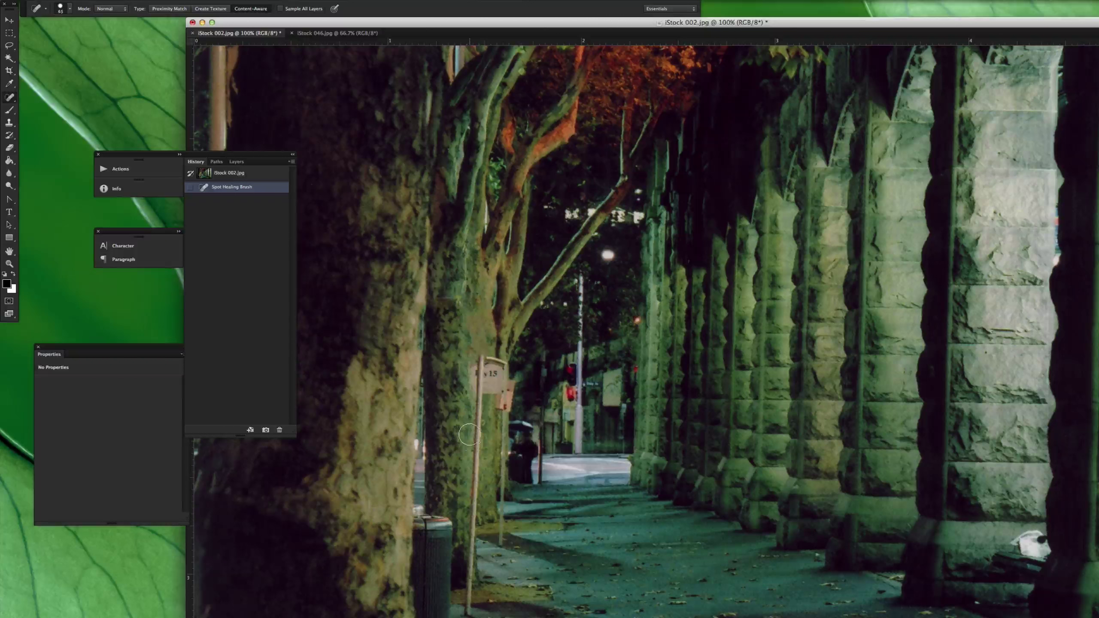
pyautogui.press('[')
pyautogui.press('[')
pyautogui.press('[')
pyautogui.press('[')
pyautogui.press('[')
pyautogui.press('[')
pyautogui.press('[')
pyautogui.moveTo(479, 406); pyautogui.dragTo(474, 529)
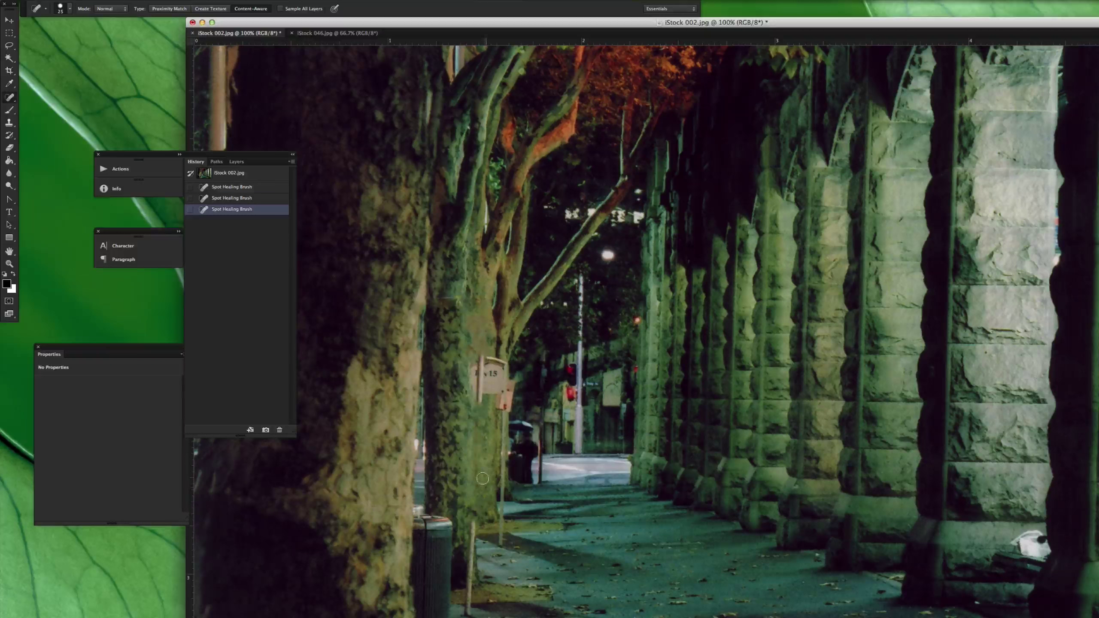
pyautogui.moveTo(473, 392)
pyautogui.mouseDown()
pyautogui.moveTo(473, 360)
pyautogui.moveTo(473, 389)
pyautogui.moveTo(482, 358)
pyautogui.moveTo(478, 395)
pyautogui.moveTo(491, 357)
pyautogui.moveTo(489, 398)
pyautogui.mouseUp()
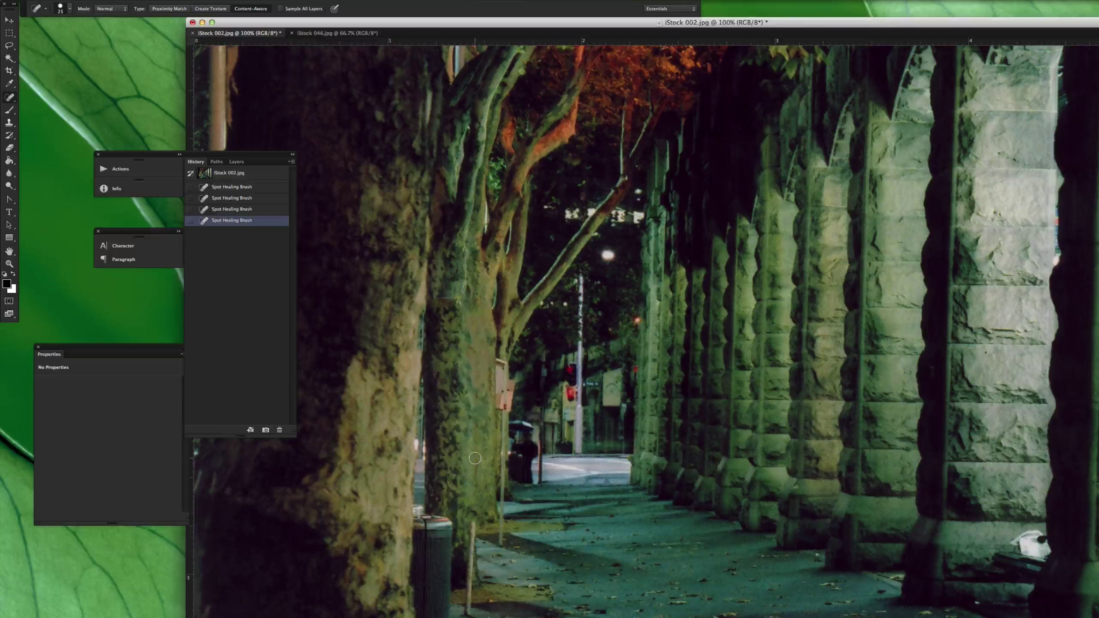
pyautogui.moveTo(462, 311); pyautogui.dragTo(438, 298)
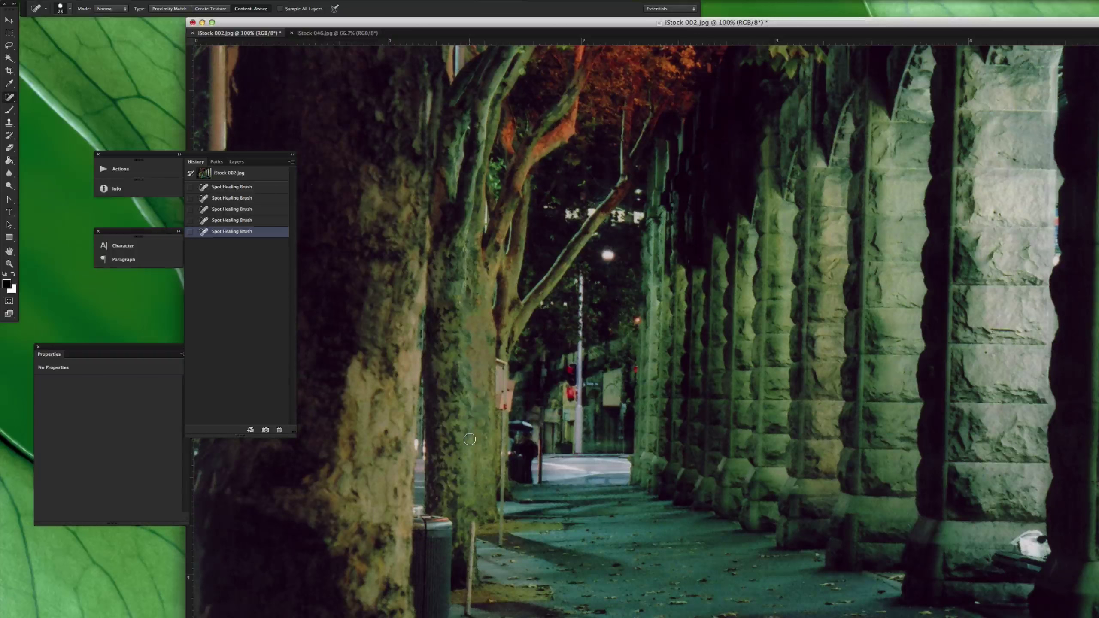
# Step: Return to the Spot Healing Brush and revert to the original iStock 002.jpg snapshot
pyautogui.click(10, 123)
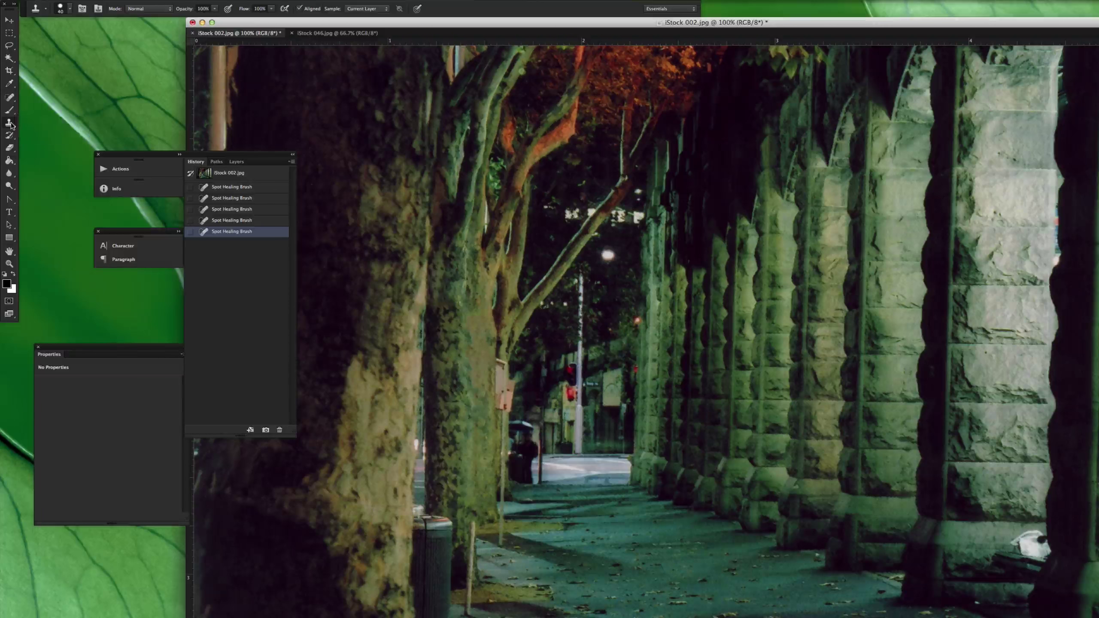
pyautogui.click(11, 124)
pyautogui.click(9, 97)
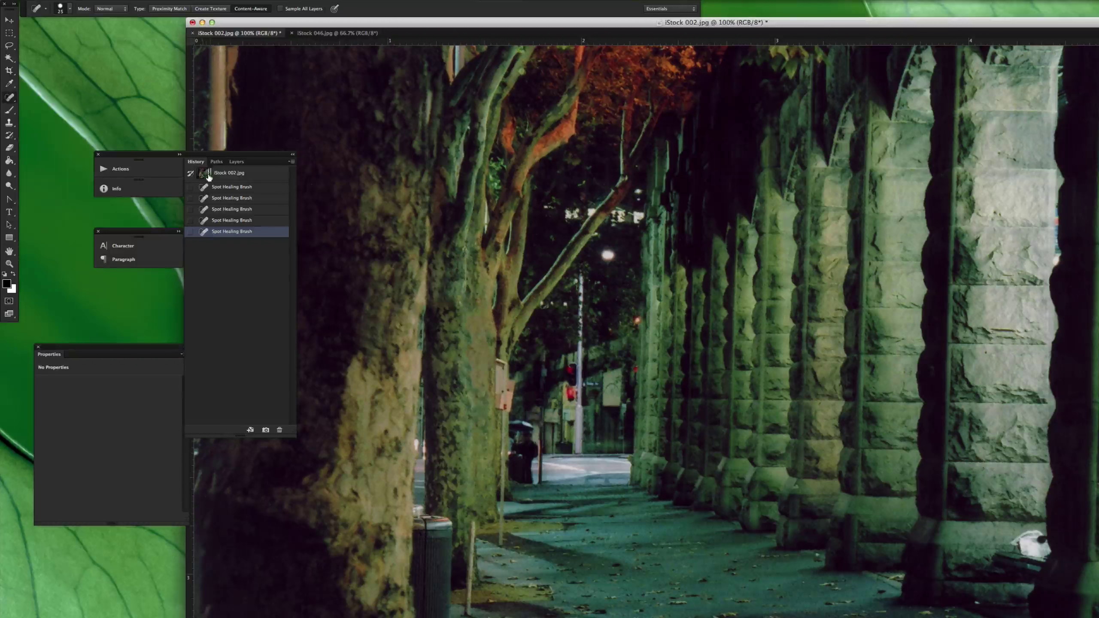
pyautogui.click(233, 173)
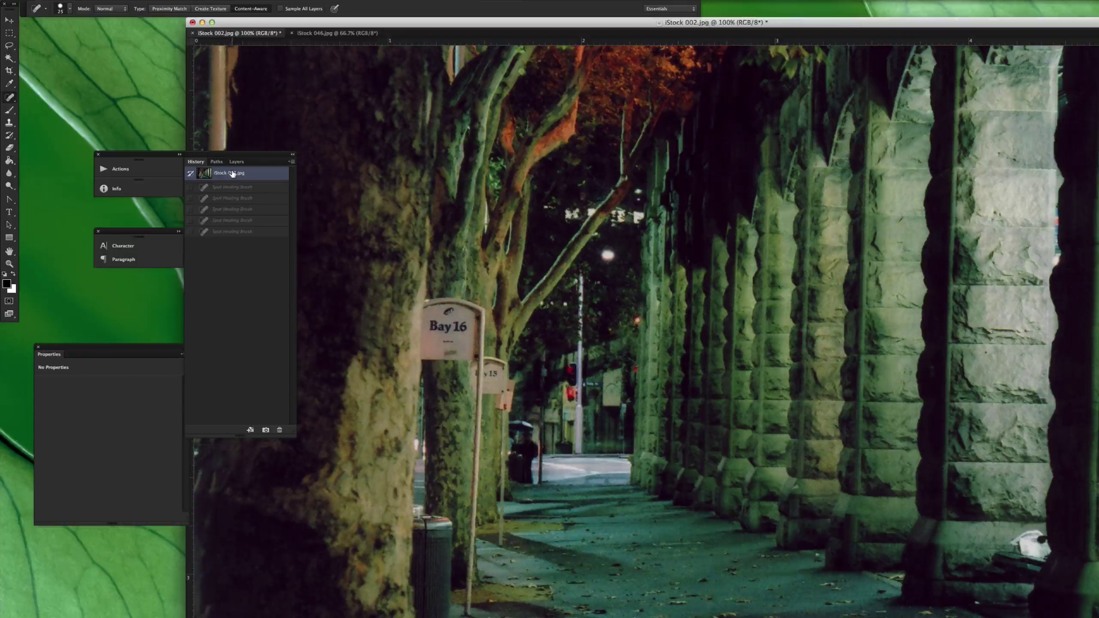
# Step: With the Healing Brush, paint bark texture over the left side of the Bay 16 sign
pyautogui.click(10, 98)
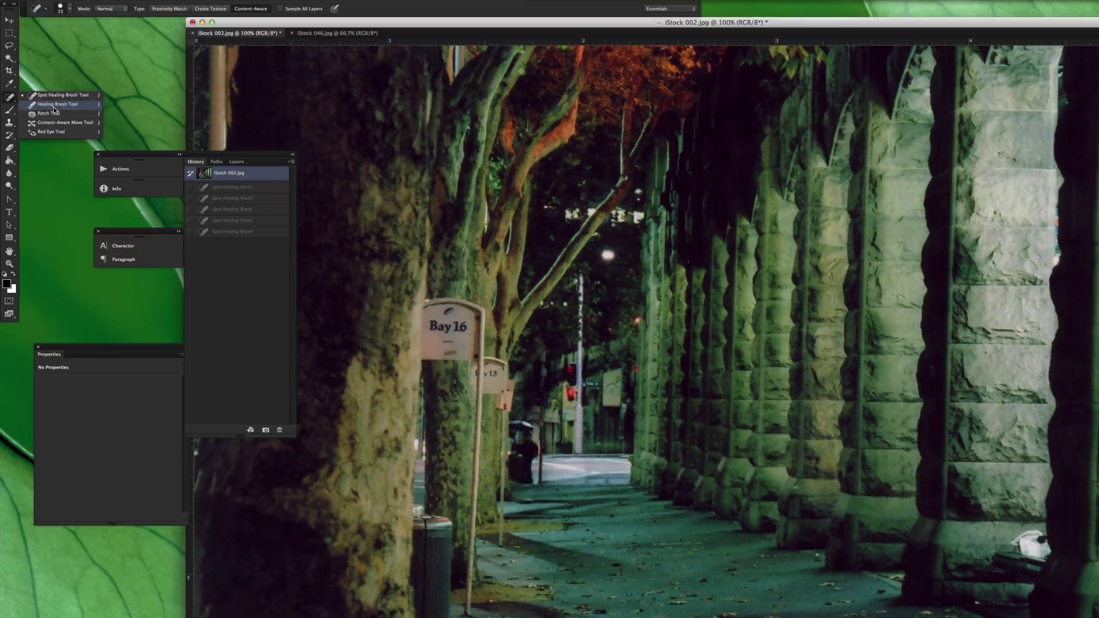
pyautogui.click(53, 107)
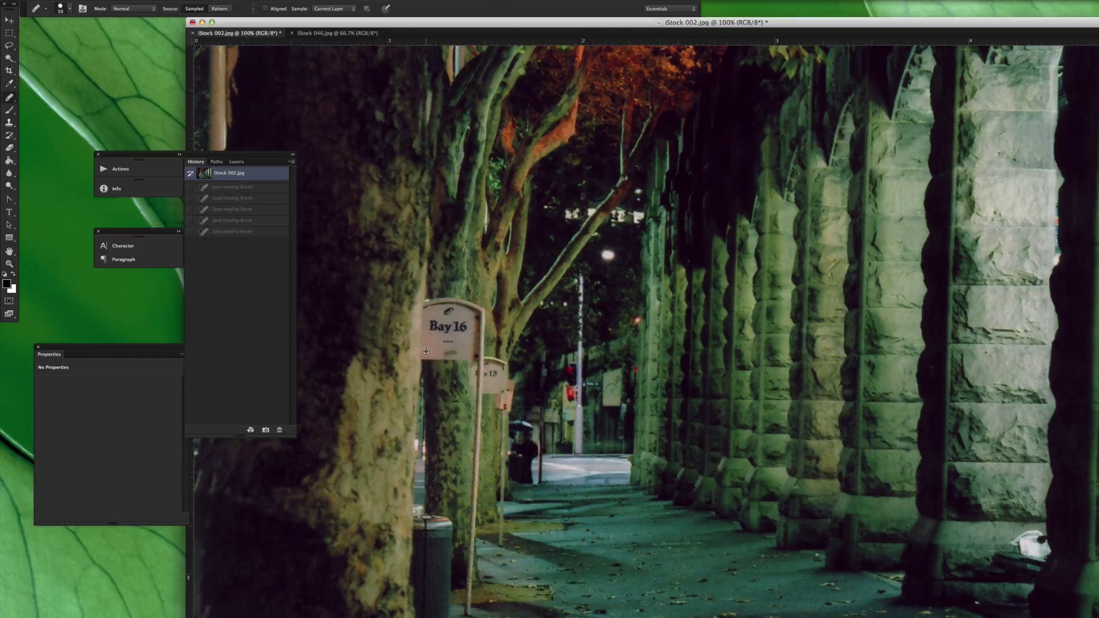
pyautogui.moveTo(426, 351)
pyautogui.mouseDown()
pyautogui.moveTo(437, 308)
pyautogui.moveTo(443, 350)
pyautogui.moveTo(453, 322)
pyautogui.moveTo(444, 305)
pyautogui.mouseUp()
pyautogui.moveTo(442, 345); pyautogui.dragTo(442, 359)
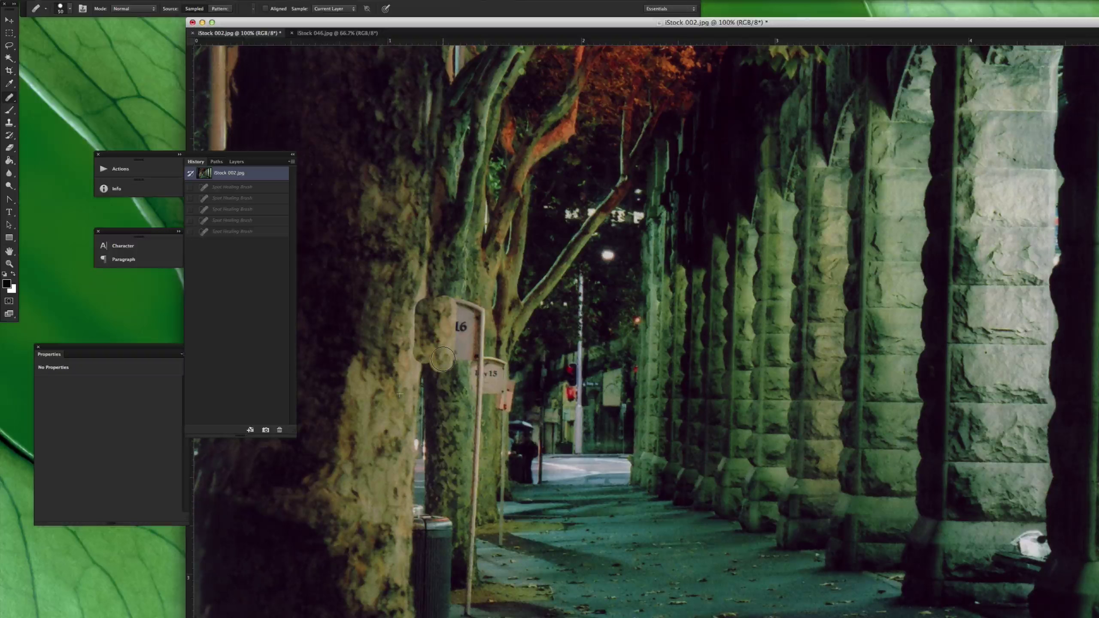
pyautogui.moveTo(442, 360); pyautogui.dragTo(443, 358)
pyautogui.moveTo(441, 332); pyautogui.dragTo(441, 332)
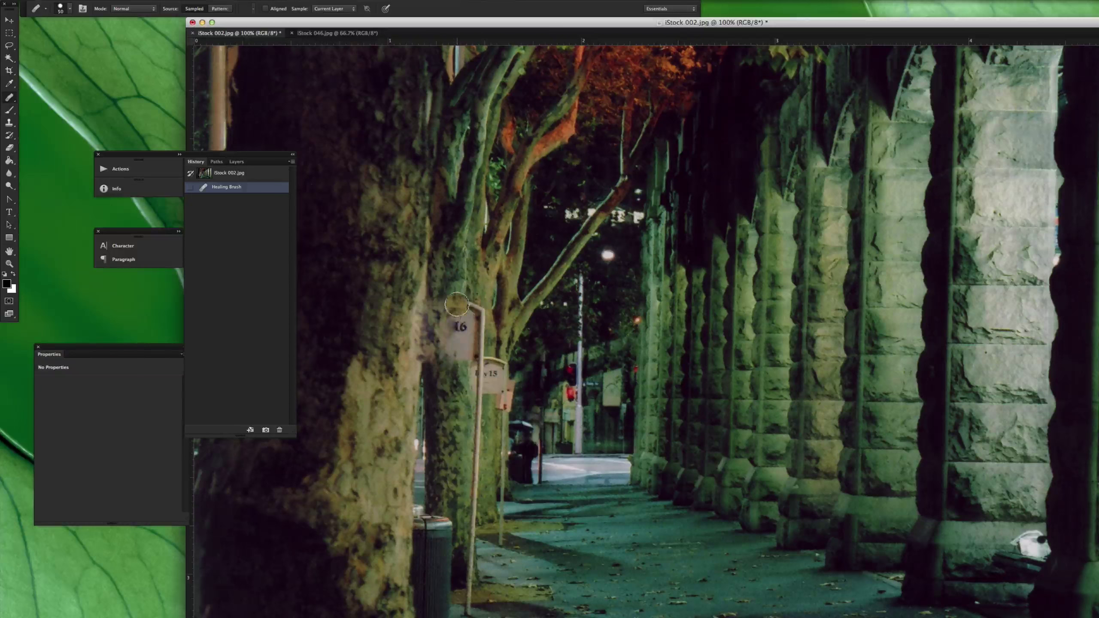
pyautogui.moveTo(430, 327)
pyautogui.mouseDown()
pyautogui.moveTo(435, 358)
pyautogui.moveTo(429, 314)
pyautogui.moveTo(441, 303)
pyautogui.moveTo(414, 311)
pyautogui.moveTo(449, 388)
pyautogui.mouseUp()
pyautogui.scroll(3, 449, 388)
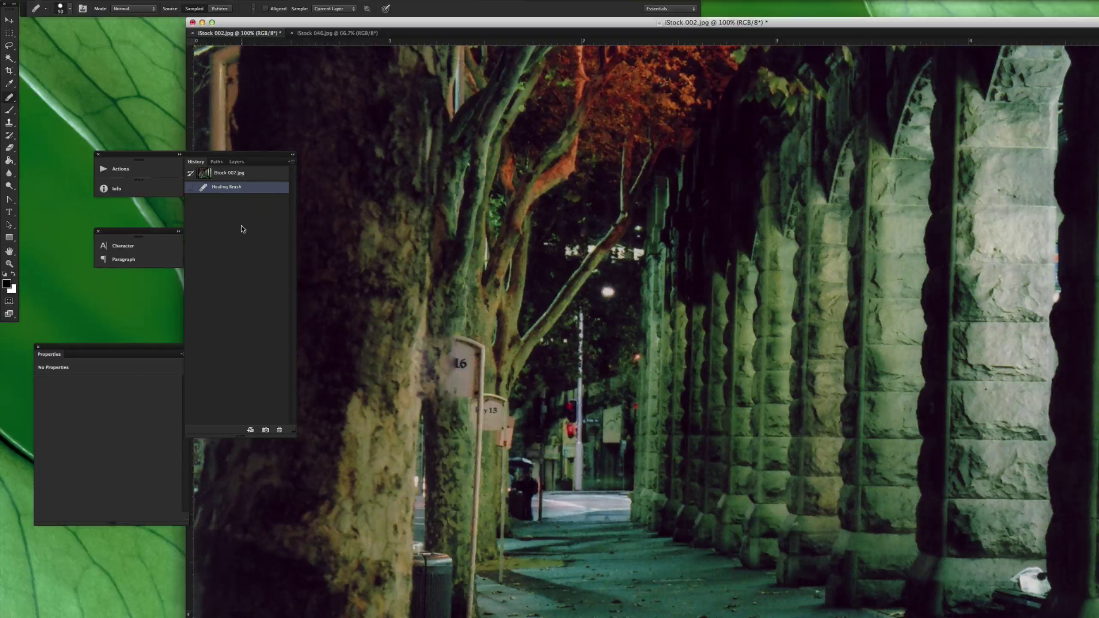
# Step: Restore the original iStock 002.jpg snapshot and switch to the Patch Tool
pyautogui.click(237, 175)
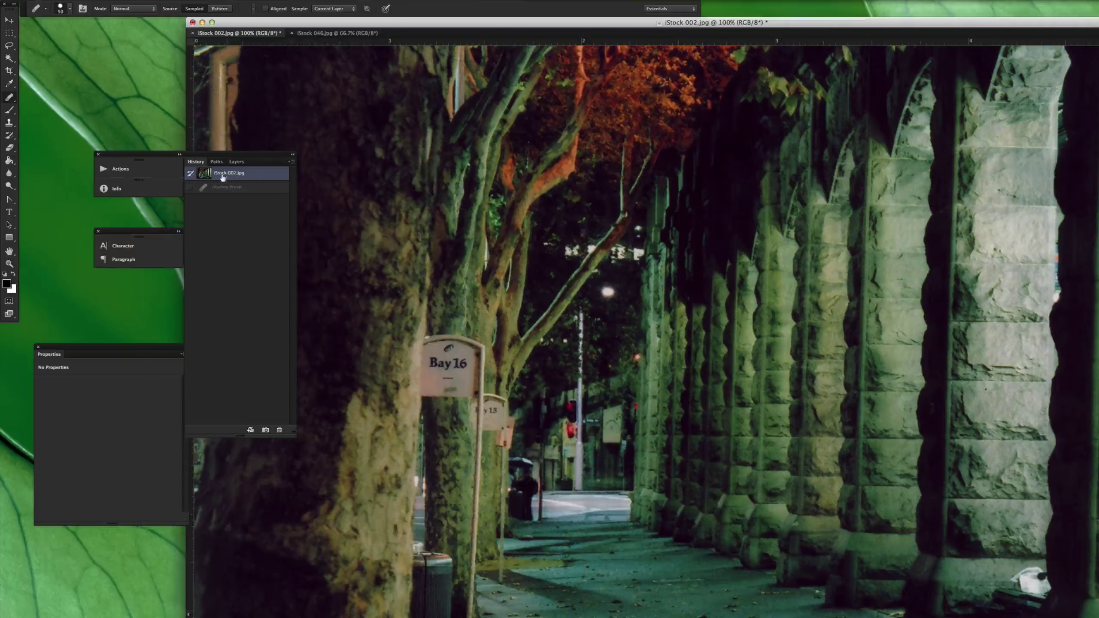
pyautogui.rightClick(9, 97)
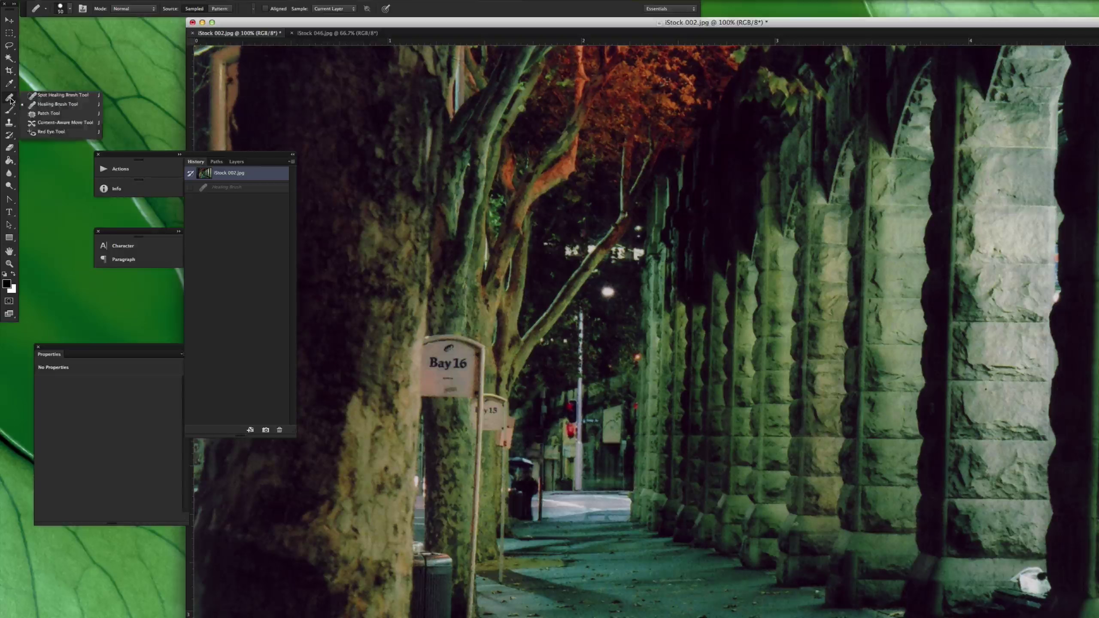
pyautogui.click(45, 114)
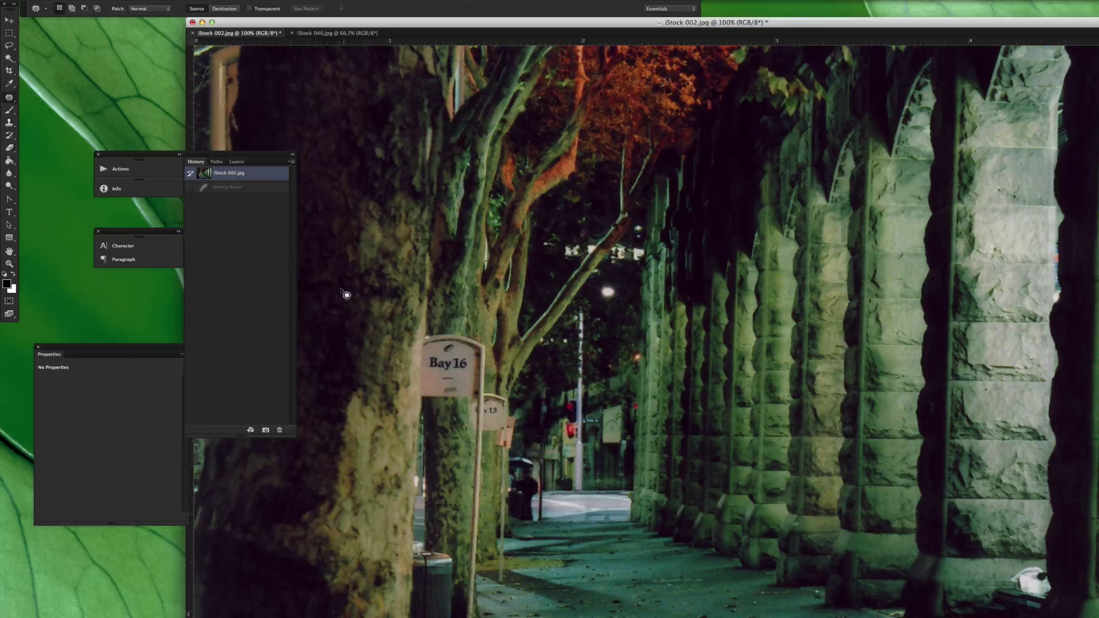
pyautogui.rightClick(11, 100)
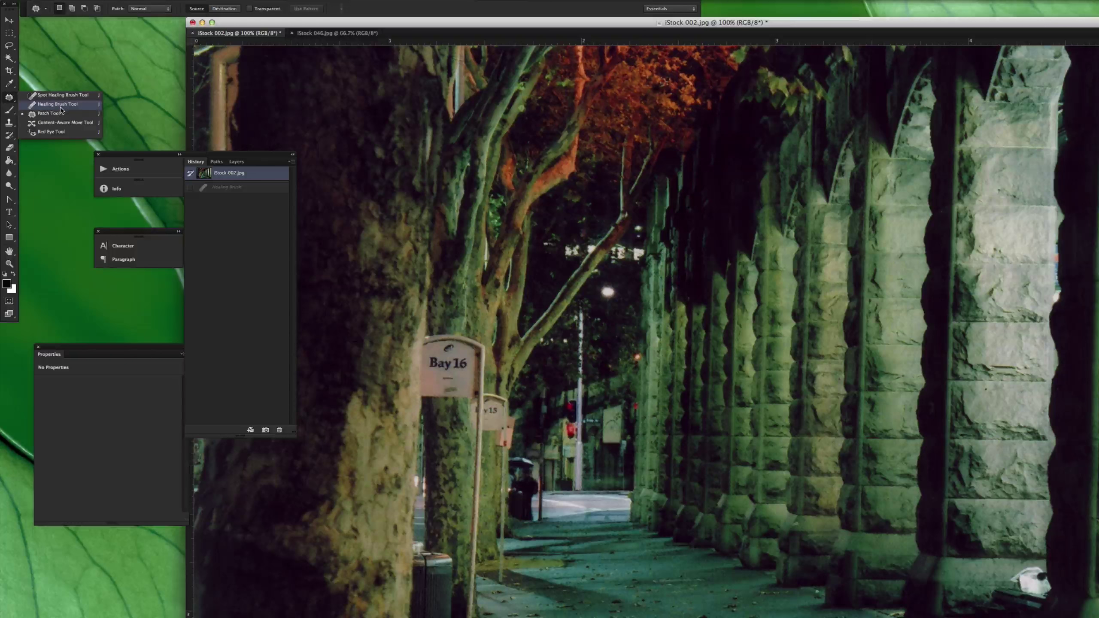
# Step: Outline the Bay 16 sign with the Patch Tool, drag it onto trunk bark, then deselect
pyautogui.click(49, 113)
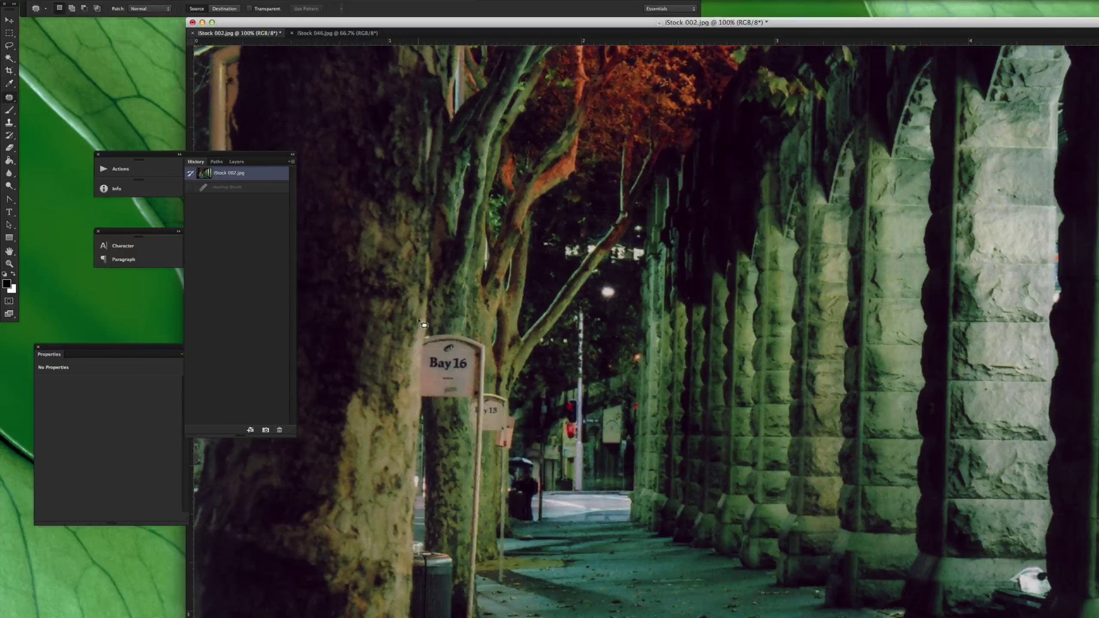
pyautogui.moveTo(421, 351)
pyautogui.mouseDown()
pyautogui.moveTo(420, 402)
pyautogui.moveTo(487, 403)
pyautogui.moveTo(492, 347)
pyautogui.moveTo(461, 336)
pyautogui.moveTo(422, 345)
pyautogui.mouseUp()
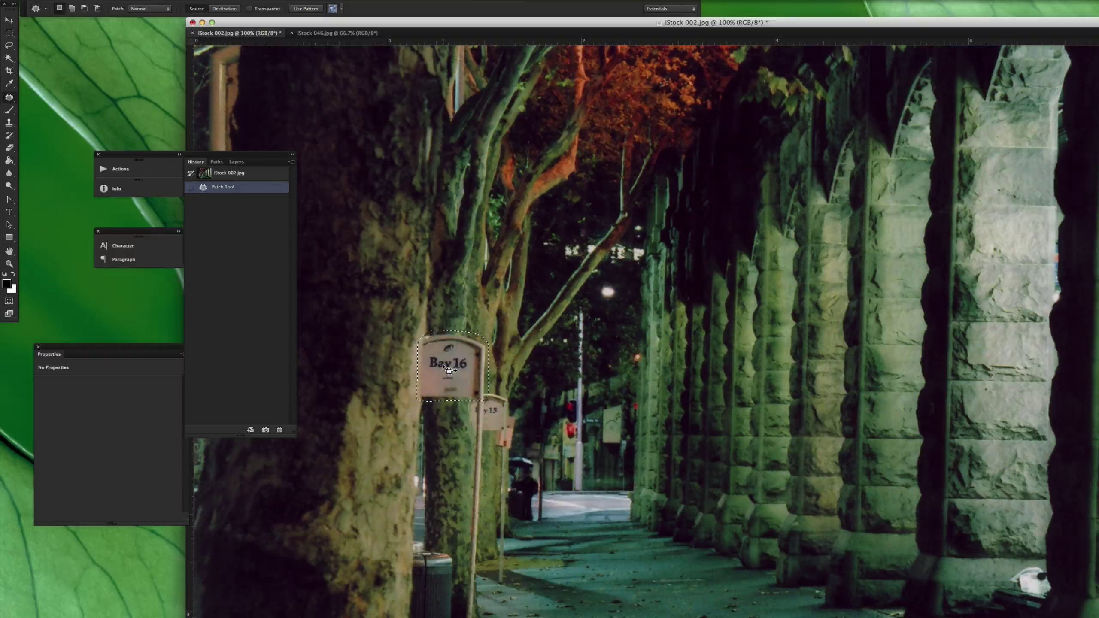
pyautogui.moveTo(394, 325); pyautogui.dragTo(380, 255)
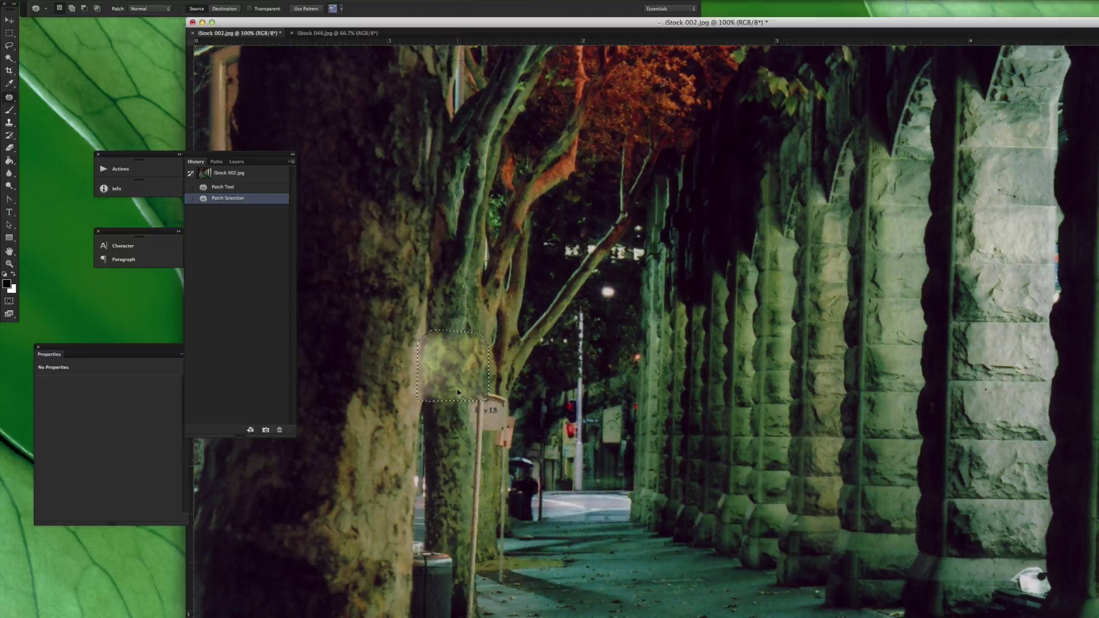
pyautogui.press('super+d')
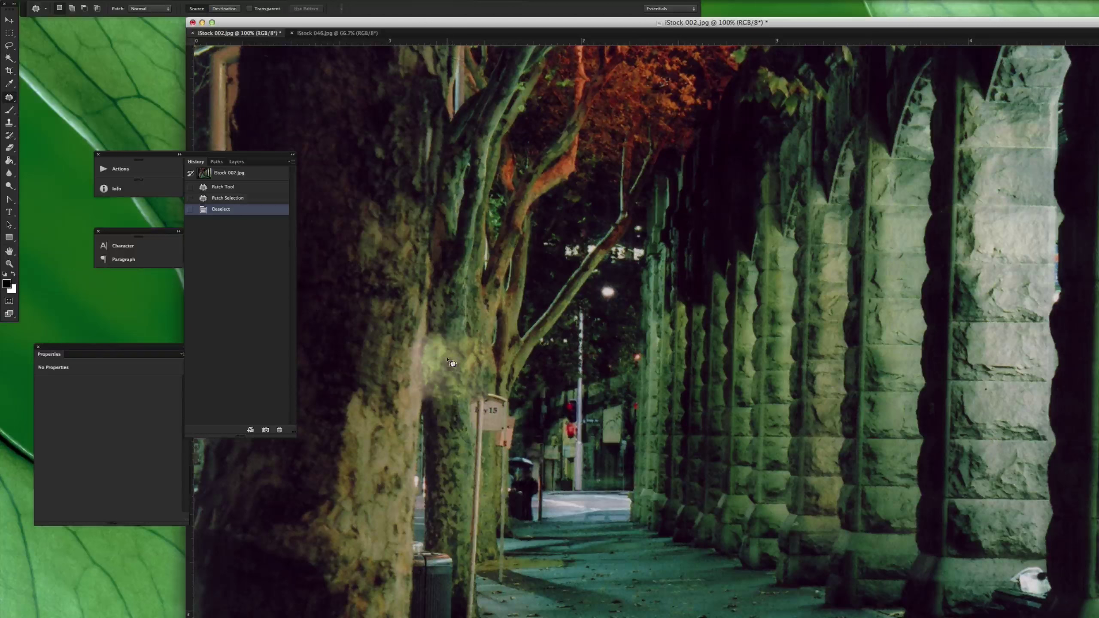
# Step: Create Background copy and Background copy 2, hide both, and reselect the Background layer
pyautogui.click(236, 162)
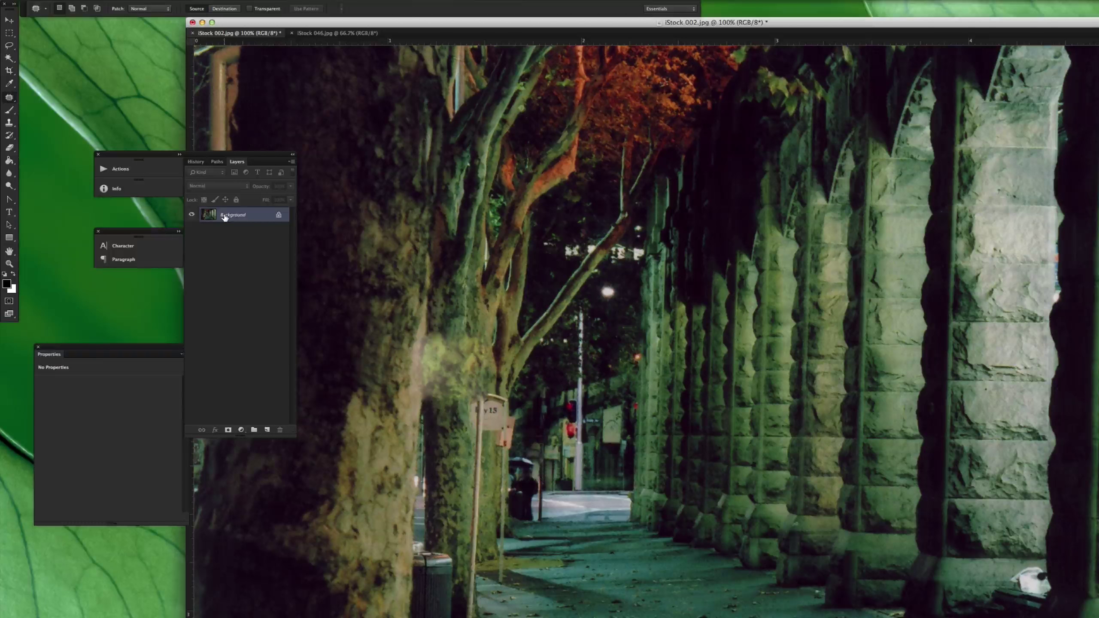
pyautogui.moveTo(225, 217); pyautogui.dragTo(267, 429)
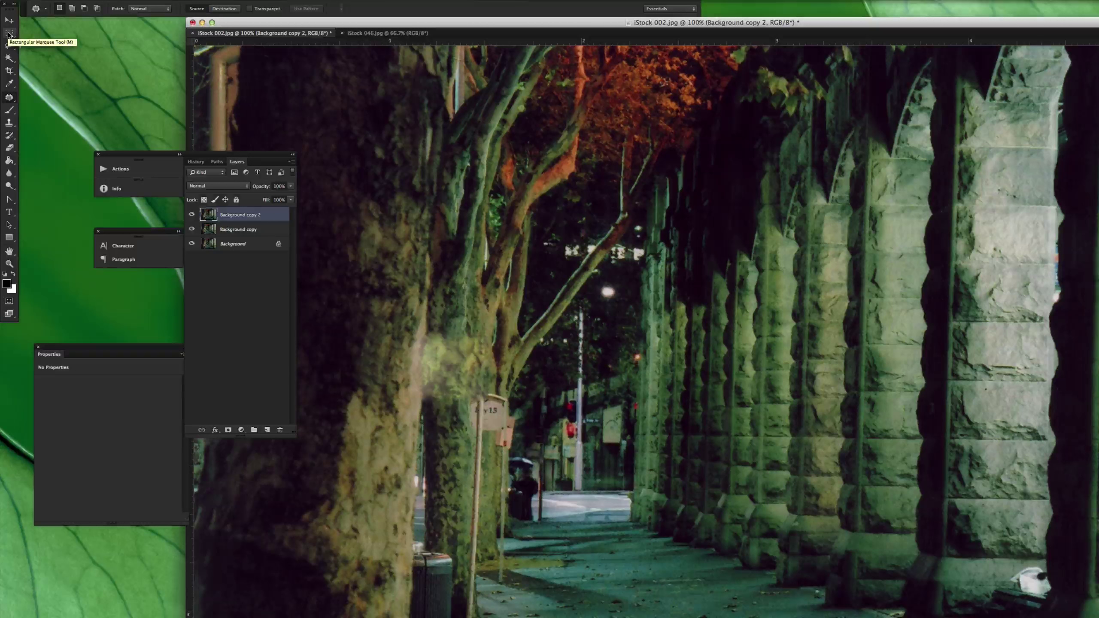
pyautogui.click(192, 214)
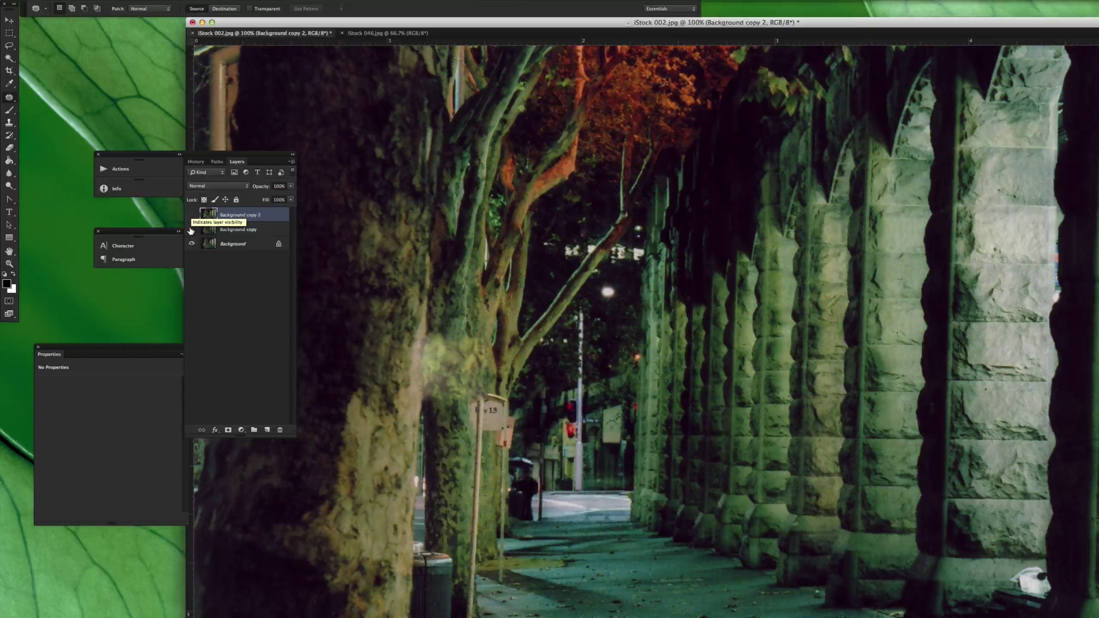
pyautogui.click(191, 229)
pyautogui.click(230, 245)
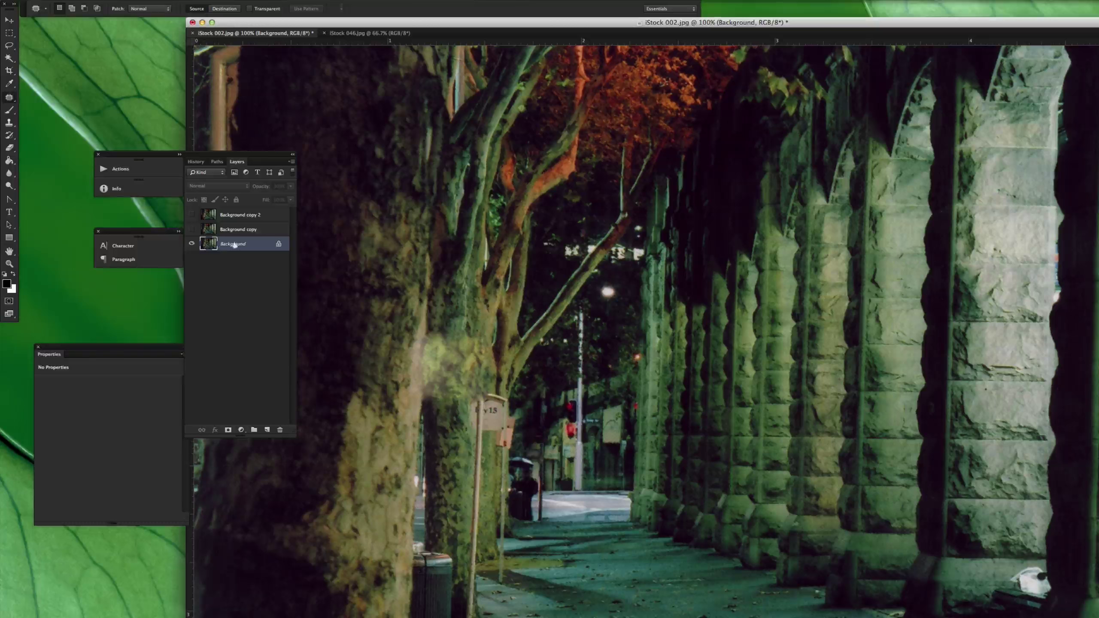
# Step: Draw a rectangular marquee around the farther Bay sign on the pole, cancelling the Fill dialog unapplied
pyautogui.click(8, 35)
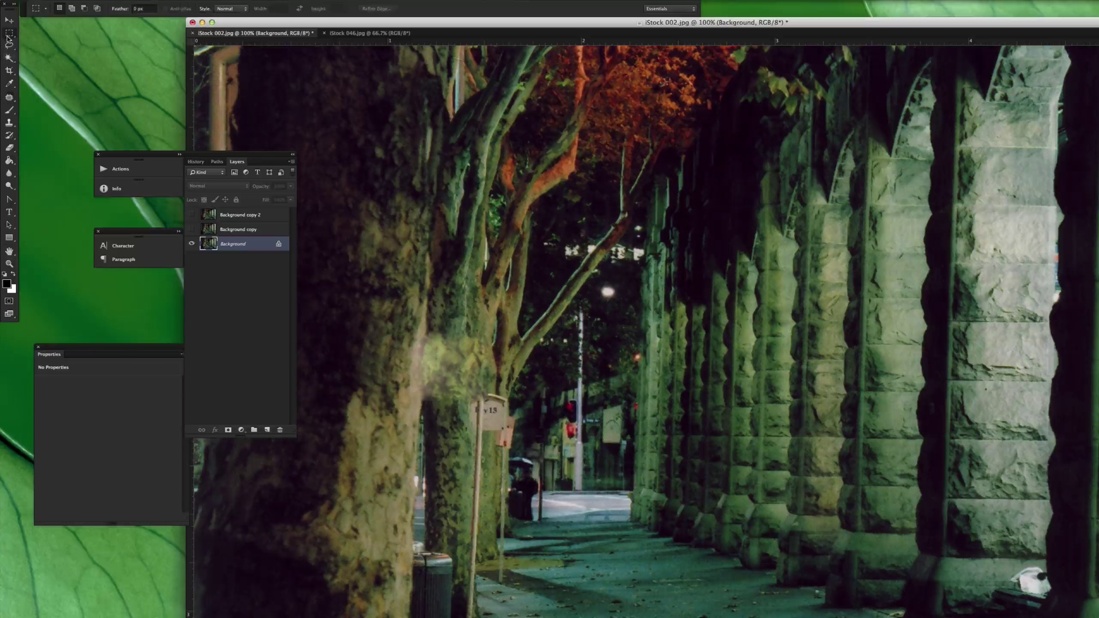
pyautogui.moveTo(459, 381); pyautogui.dragTo(507, 447)
pyautogui.hotkey('shift', 'BackSpace')
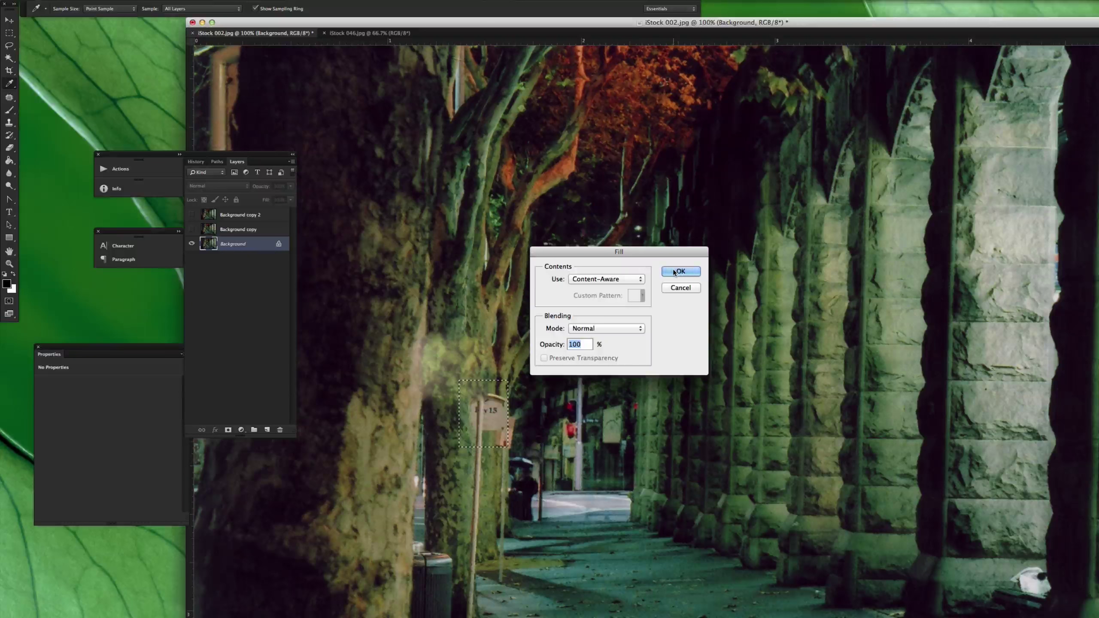
pyautogui.click(671, 292)
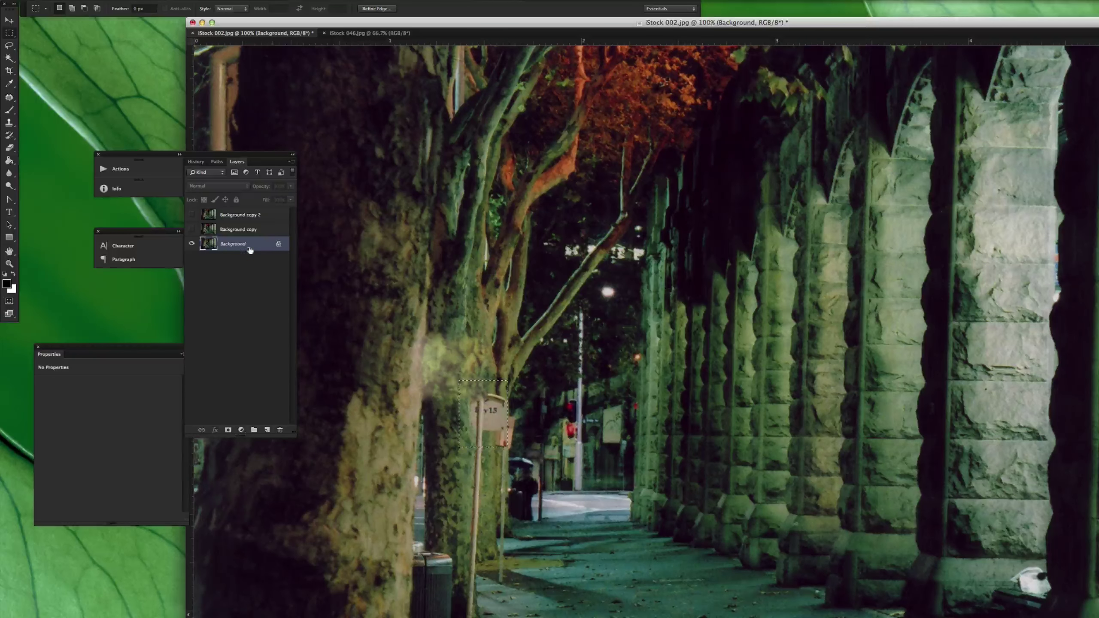
# Step: Show and select Background copy, hide Background, pick the Patch tool, then turn all three layers back on
pyautogui.click(192, 229)
pyautogui.click(238, 234)
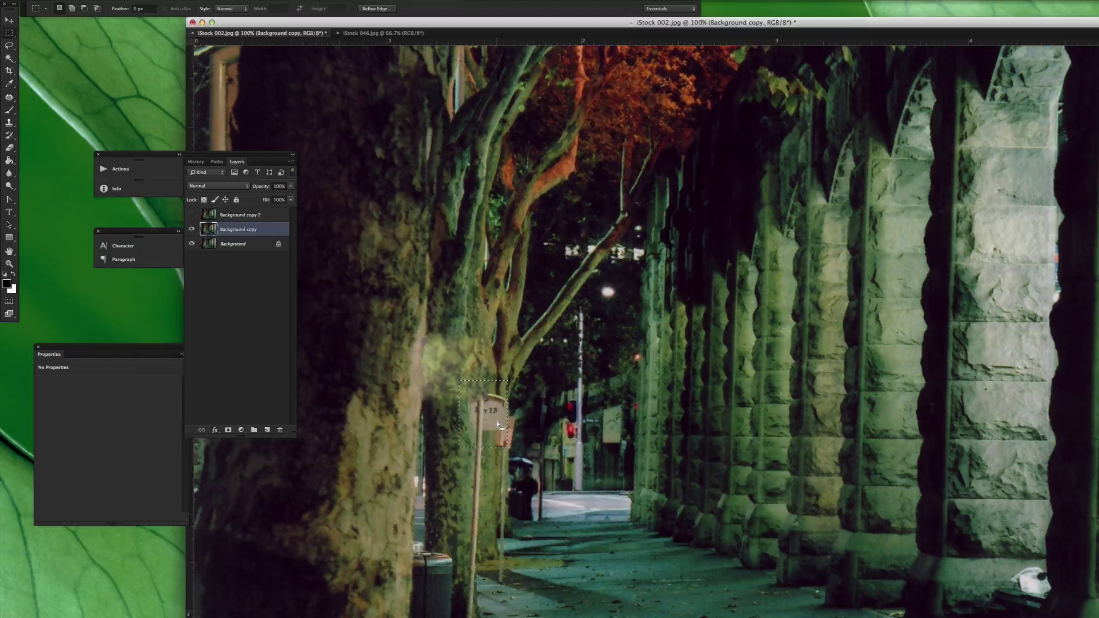
pyautogui.click(191, 244)
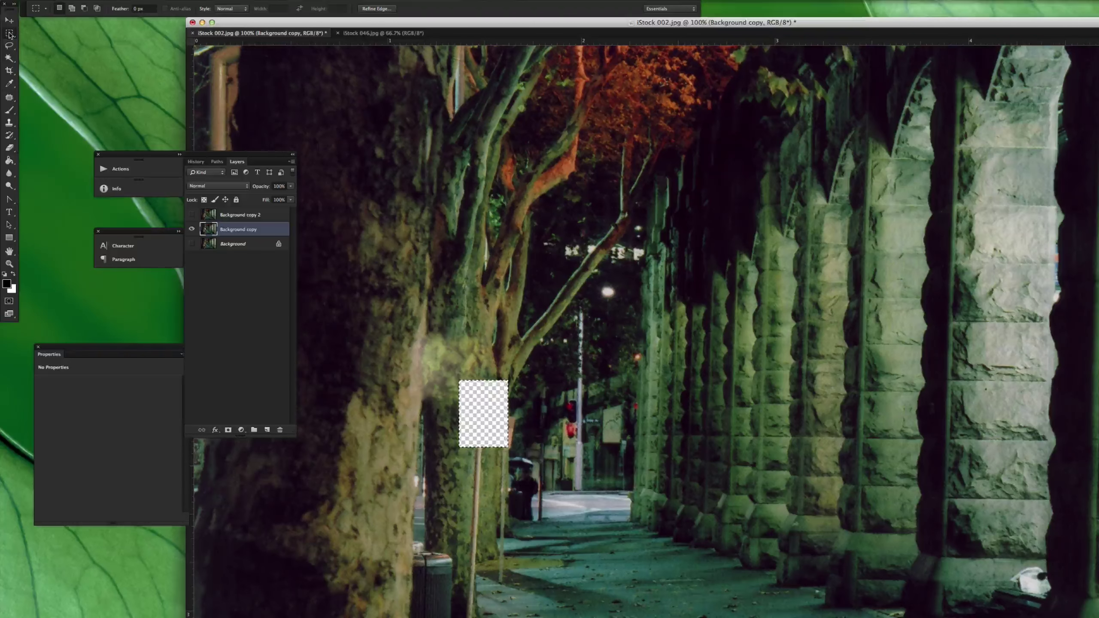
pyautogui.moveTo(9, 98)
pyautogui.mouseDown()
pyautogui.moveTo(63, 116)
pyautogui.moveTo(3, 101)
pyautogui.mouseUp()
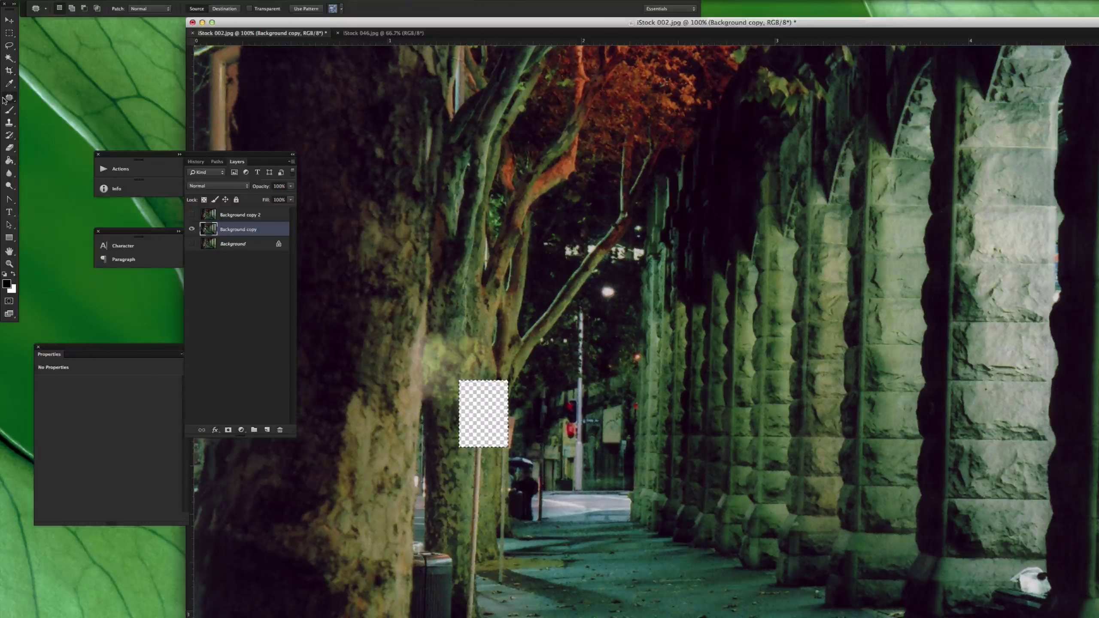
pyautogui.click(191, 230)
pyautogui.moveTo(191, 217)
pyautogui.mouseDown()
pyautogui.moveTo(191, 243)
pyautogui.moveTo(191, 229)
pyautogui.mouseUp()
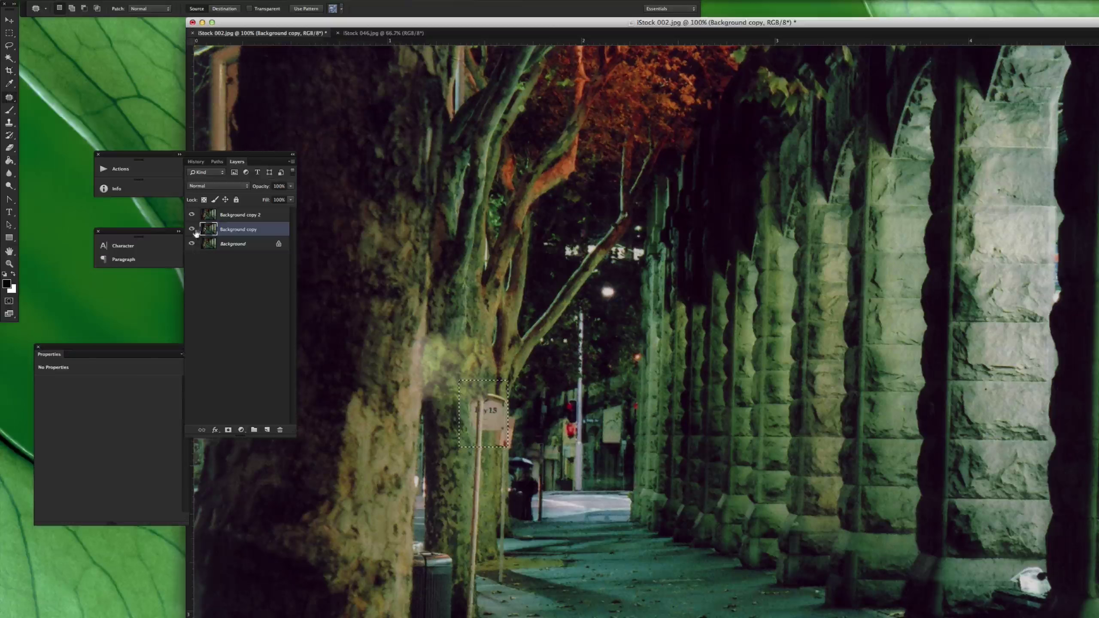